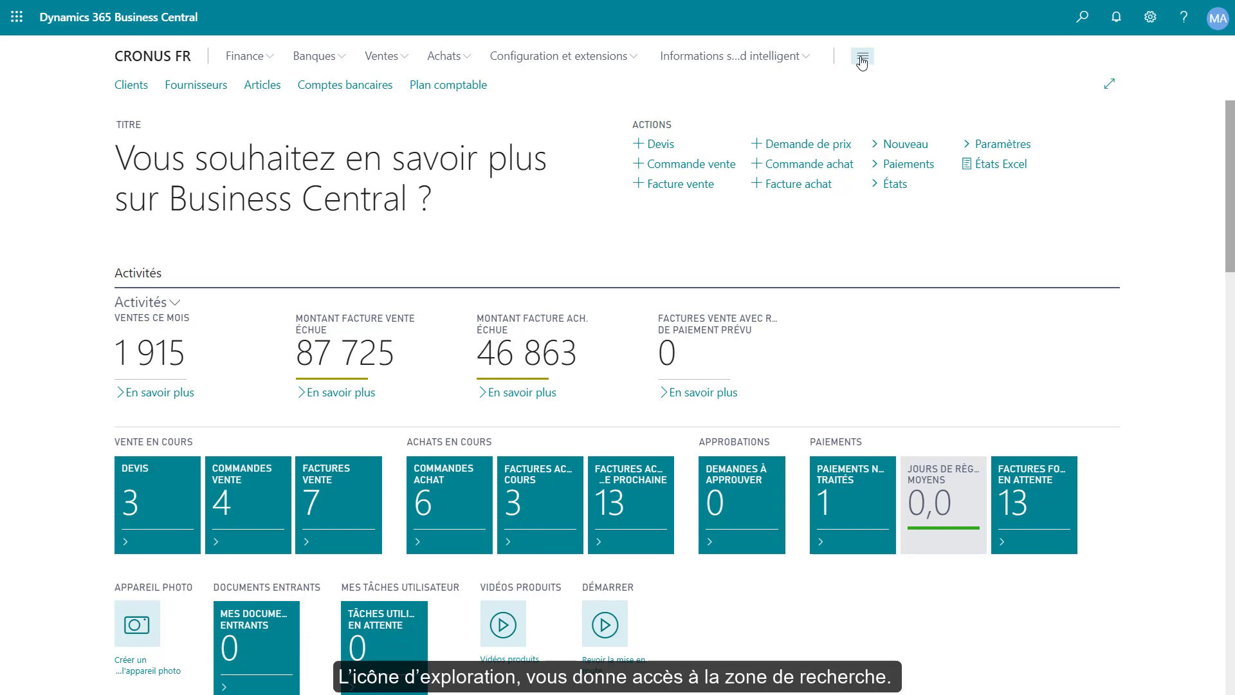
- Search the Business Manager function overview for "Vente" and step forward to the third match
click(862, 58)
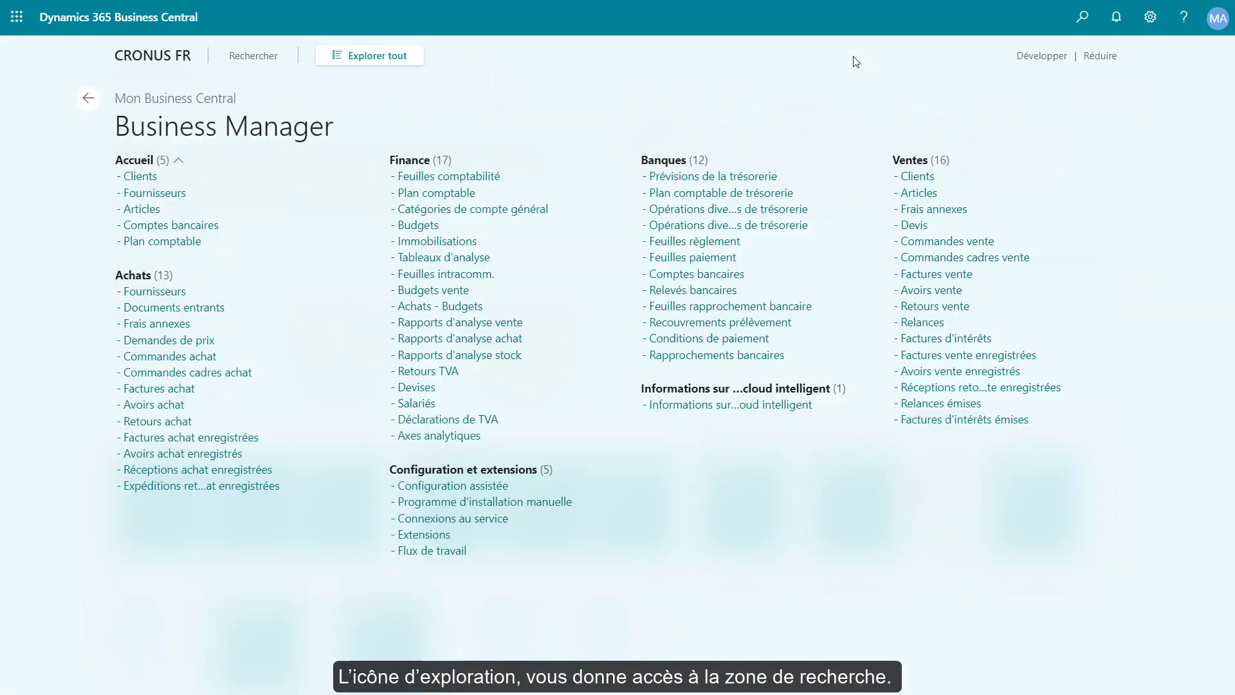
click(251, 56)
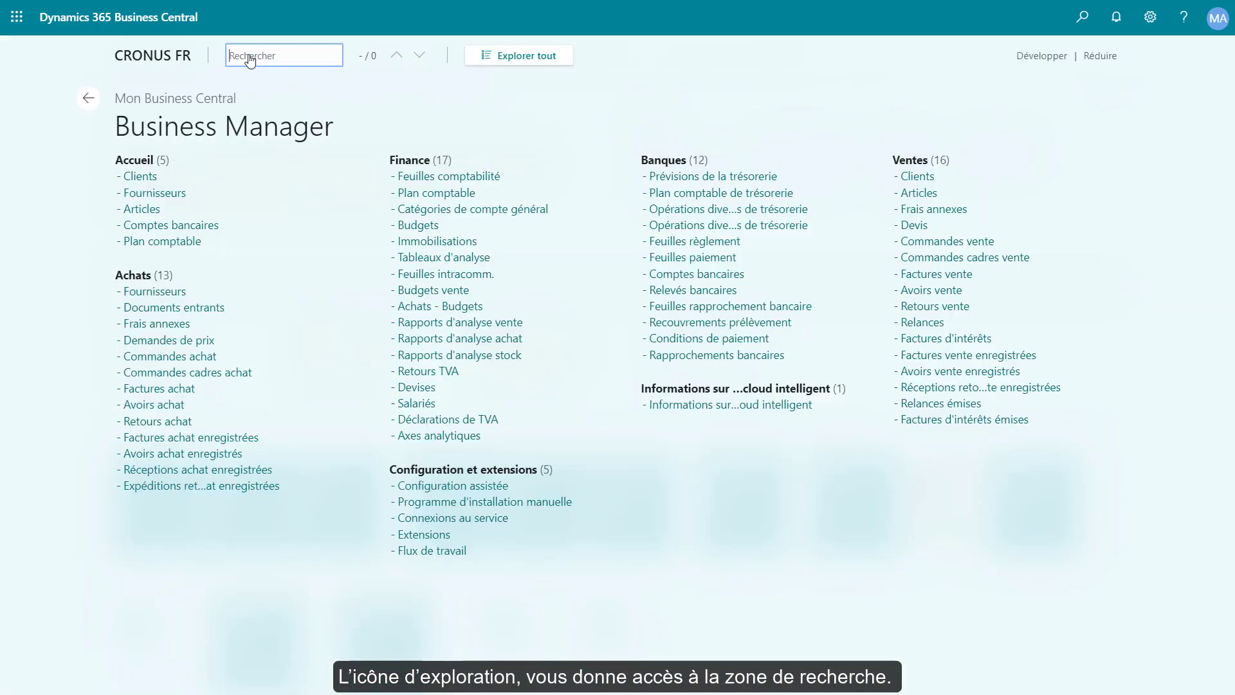
text(Ven)
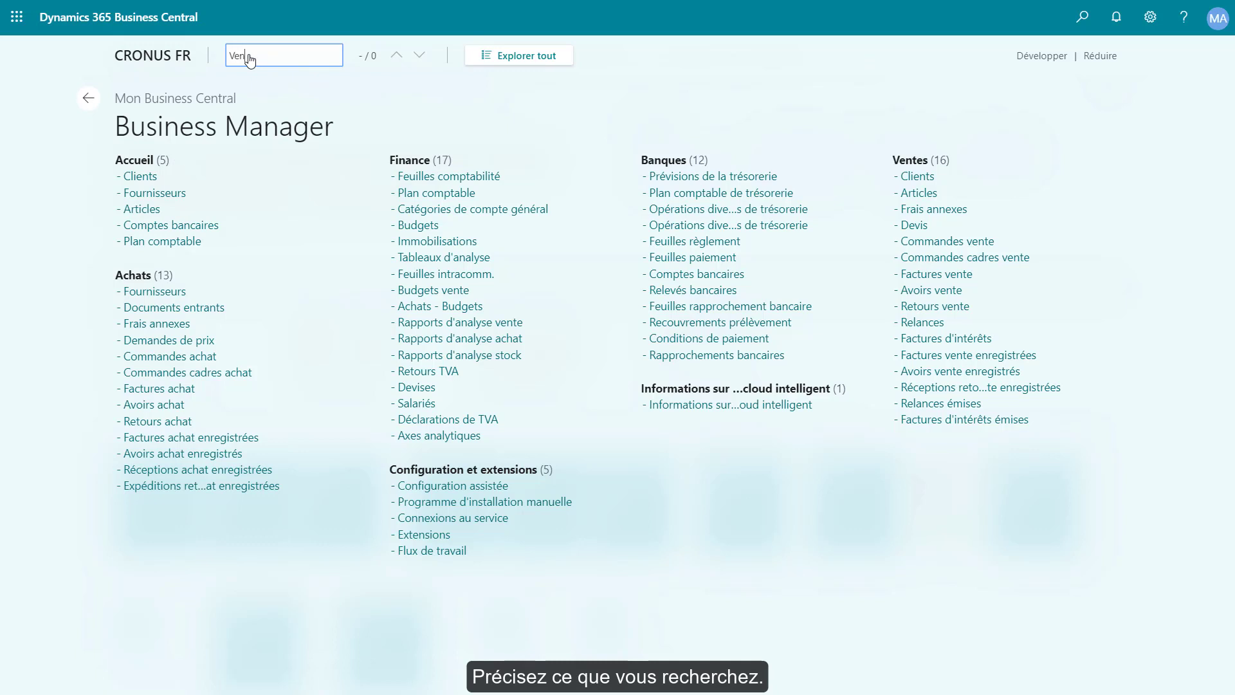
text(te)
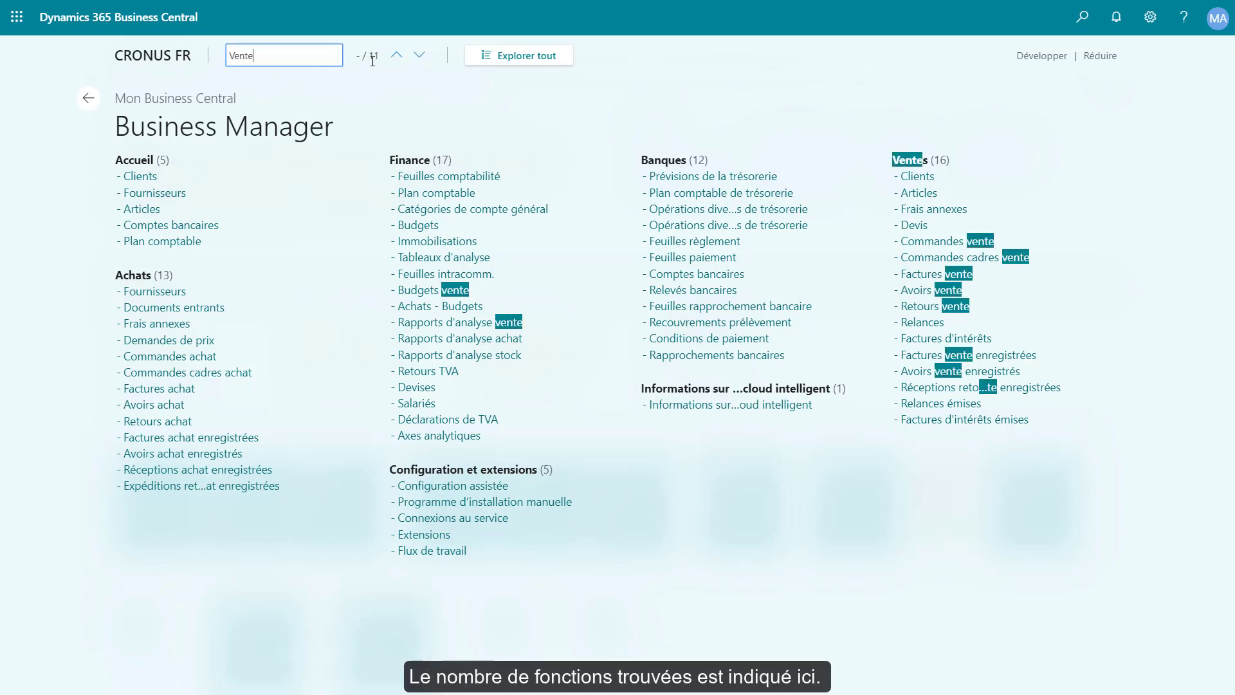
click(420, 58)
click(420, 58)
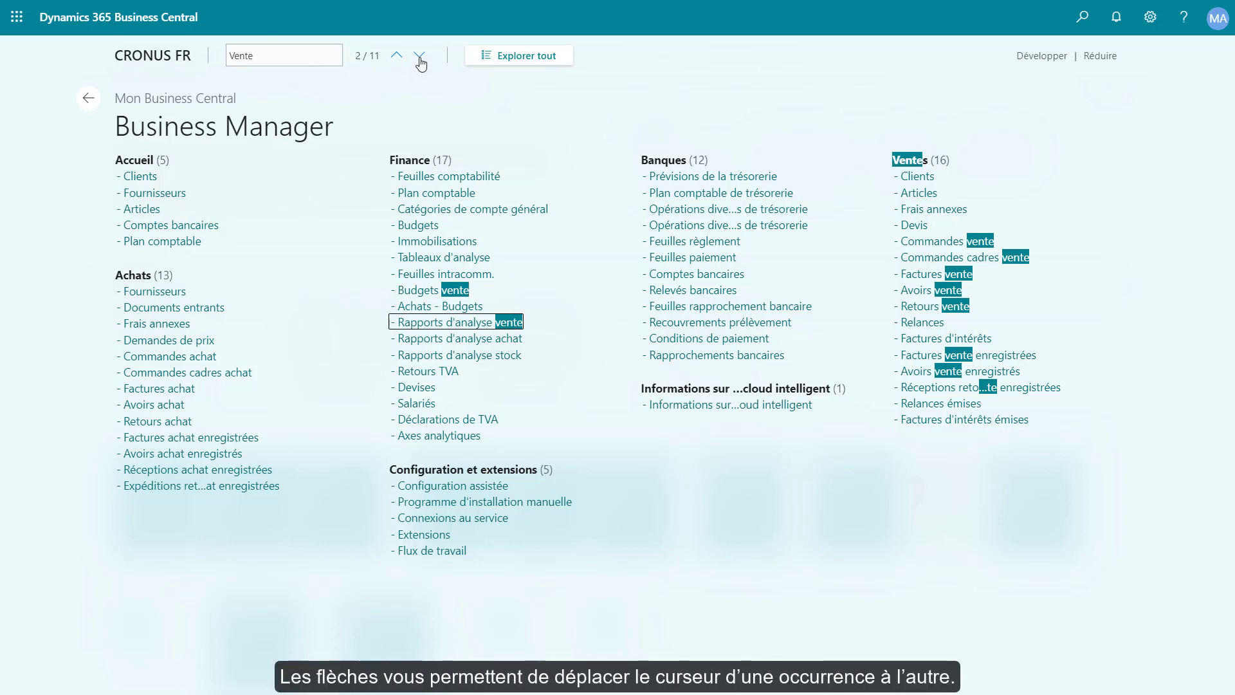
click(420, 58)
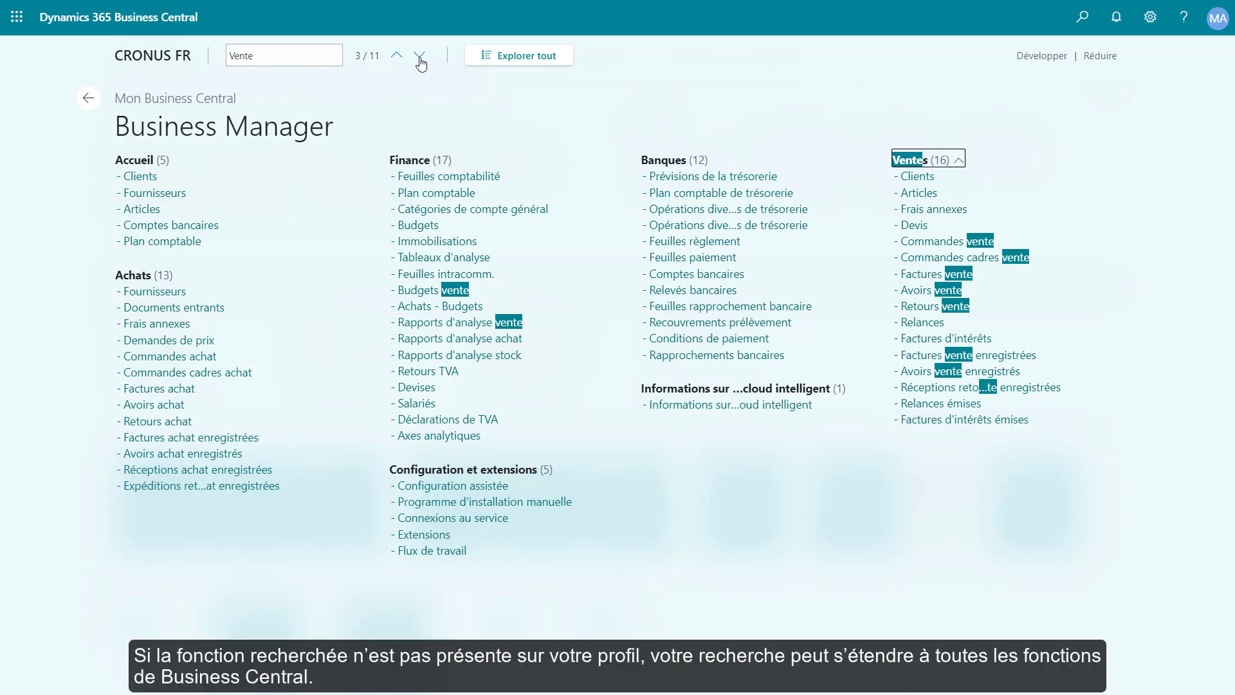
- Extend the "Vente" search to all functions and step forward through the matches to the fourth one
click(503, 65)
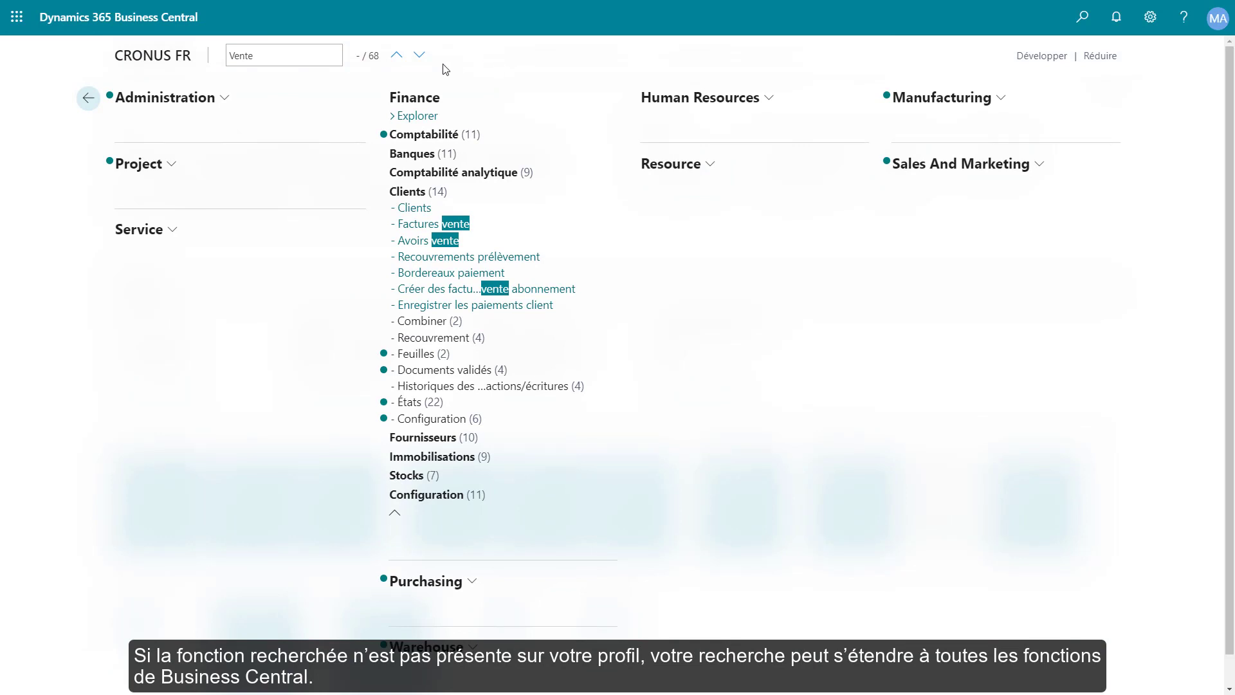
click(419, 58)
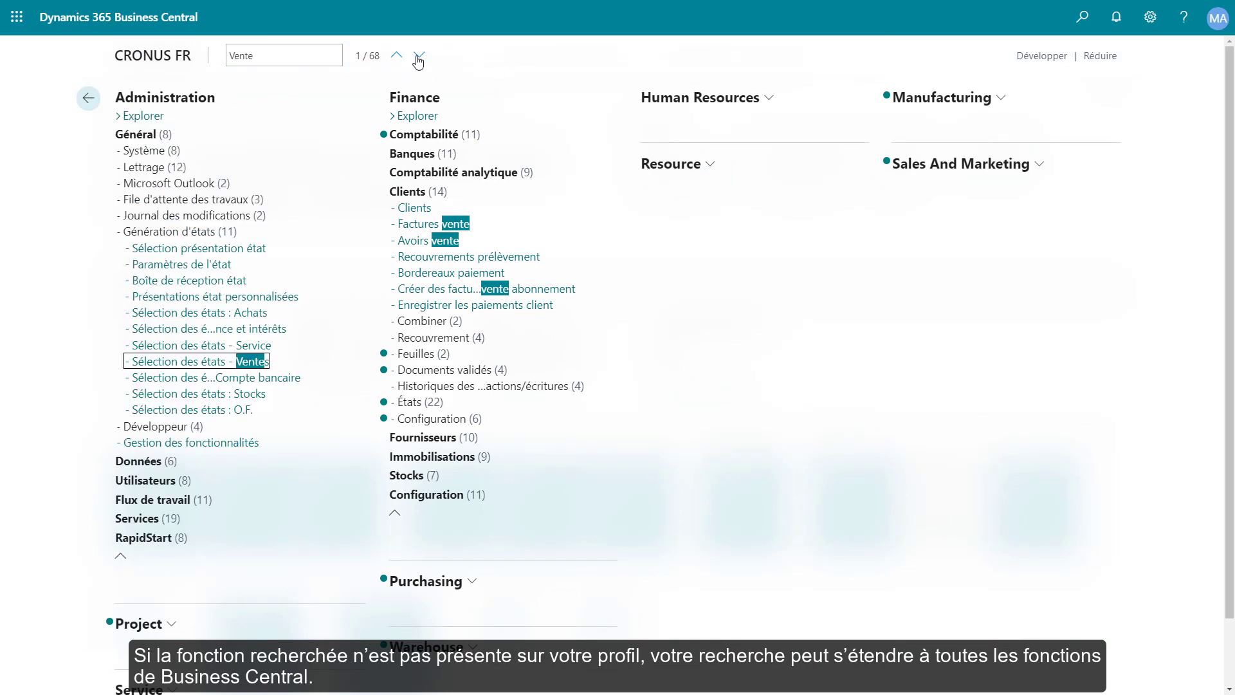
click(419, 56)
click(419, 56)
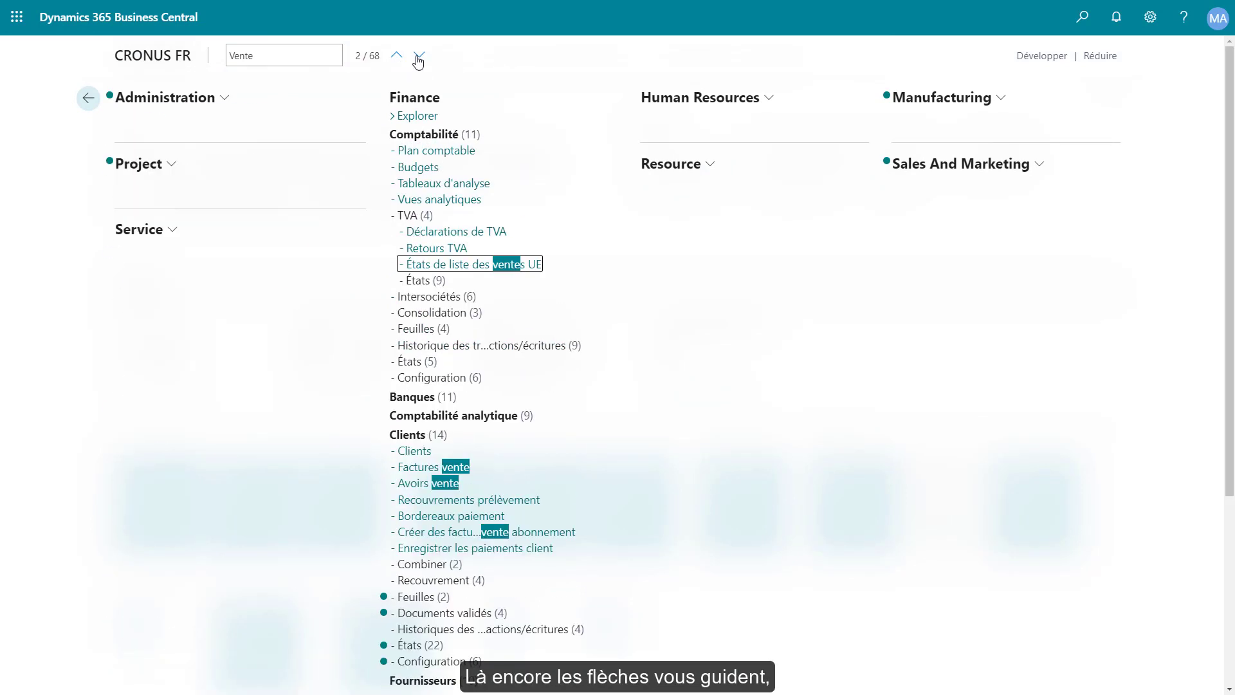
click(419, 56)
- Expand Manufacturing and its Planning group, and expand and collapse the whole function overview
click(906, 103)
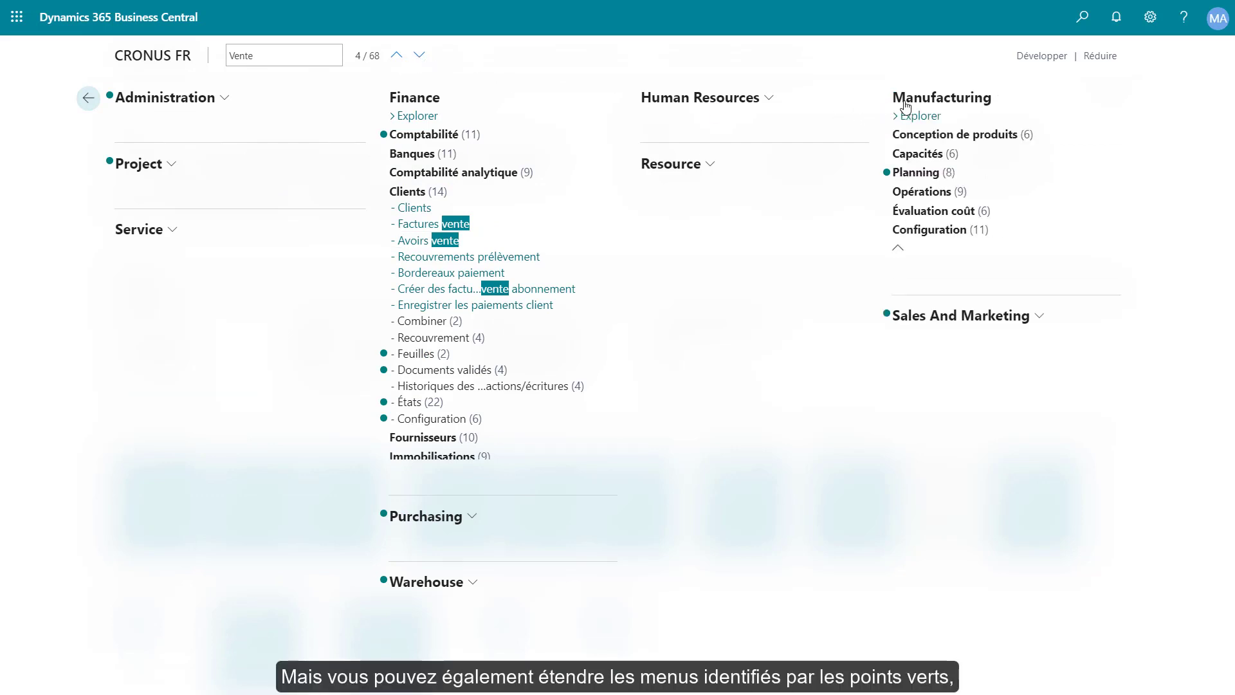
click(913, 172)
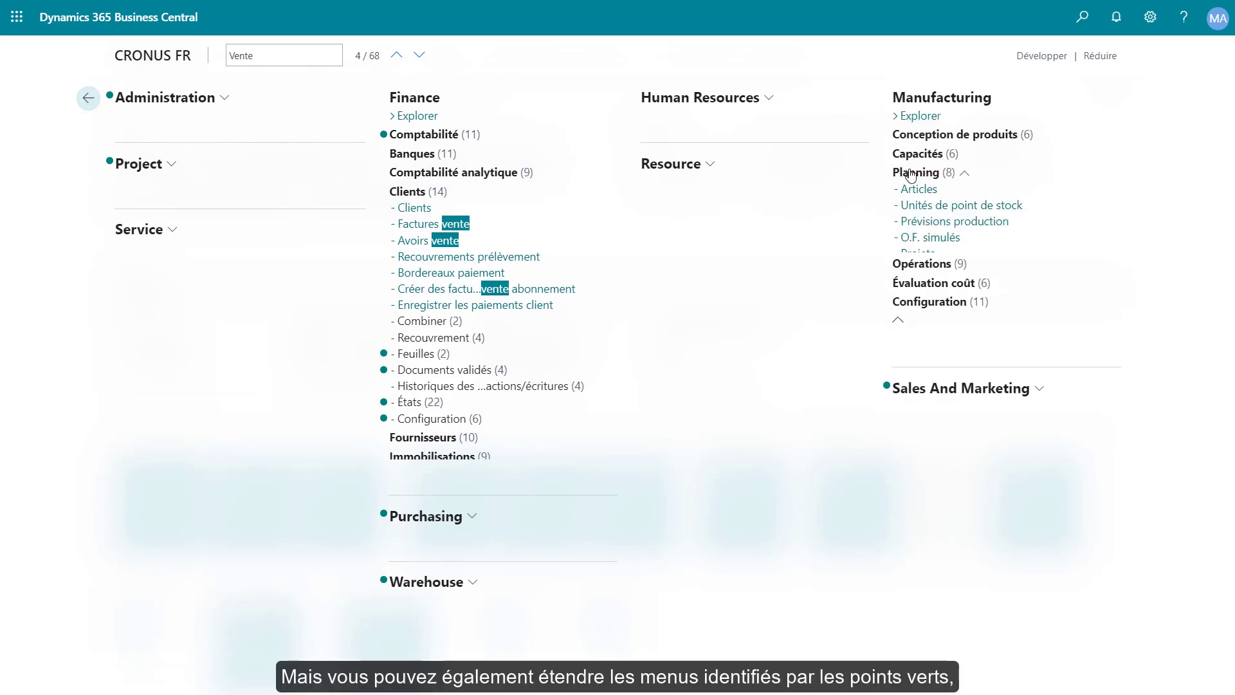
click(1041, 57)
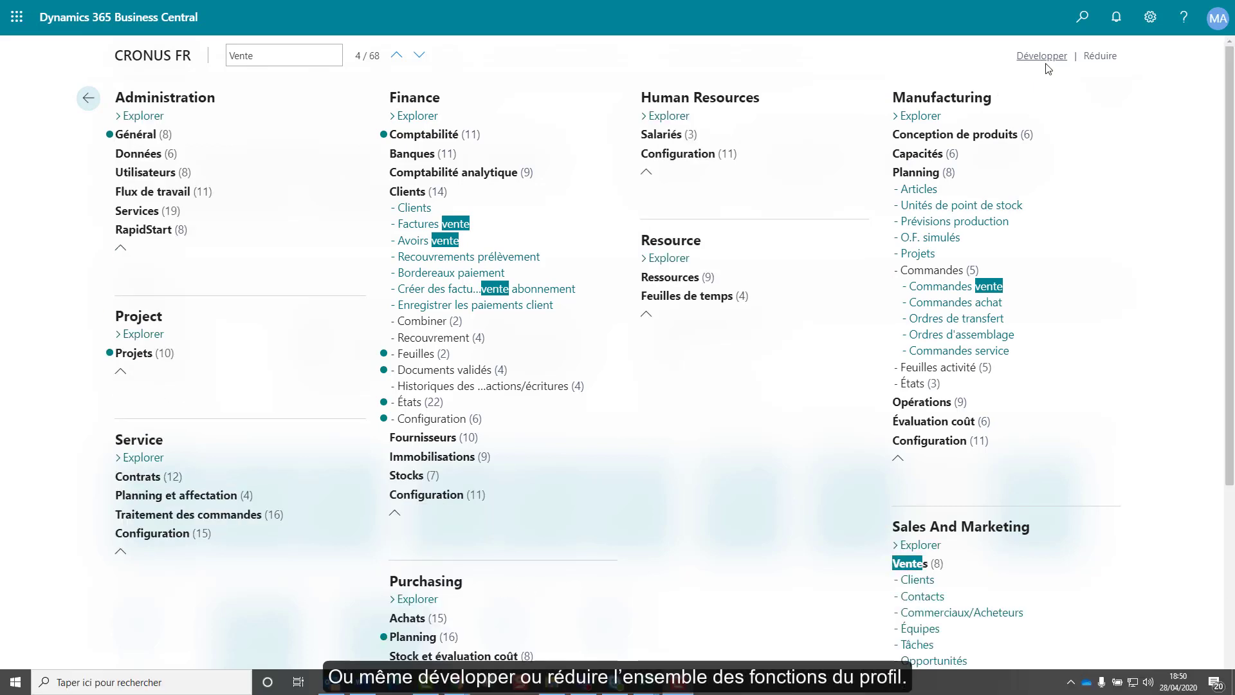
click(1101, 58)
click(1101, 58)
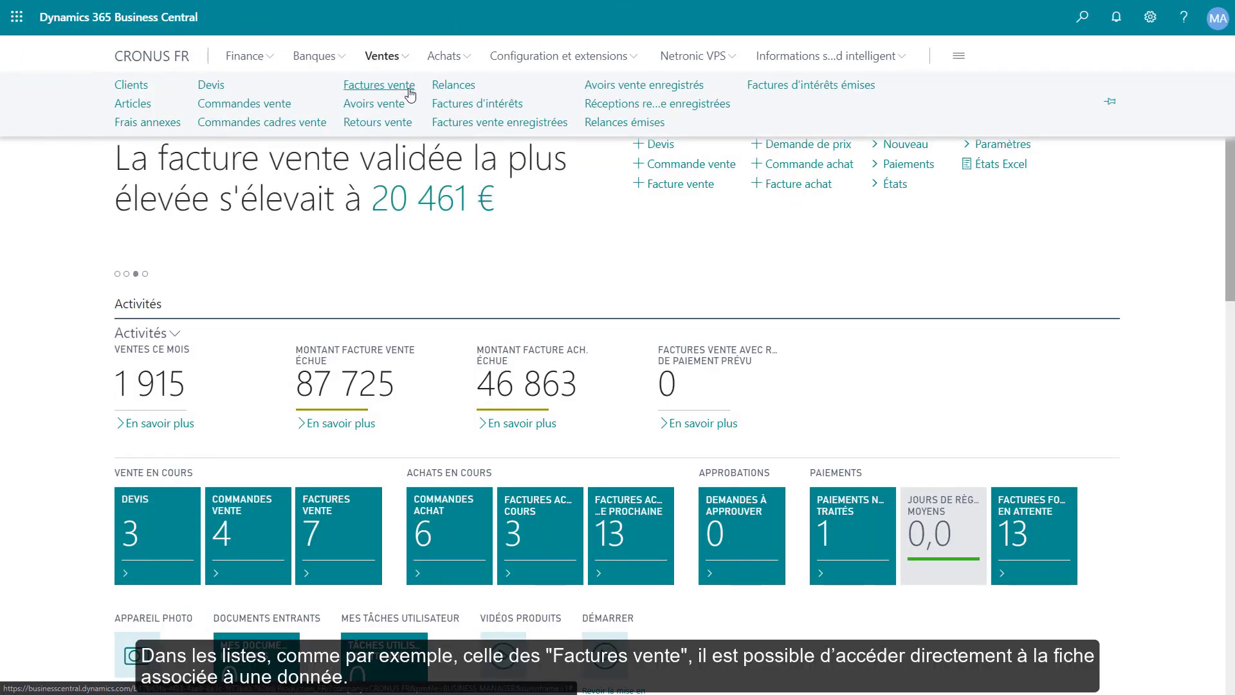
- Open the sales invoices list and access the customer record linked to the Trey Research invoice
click(410, 95)
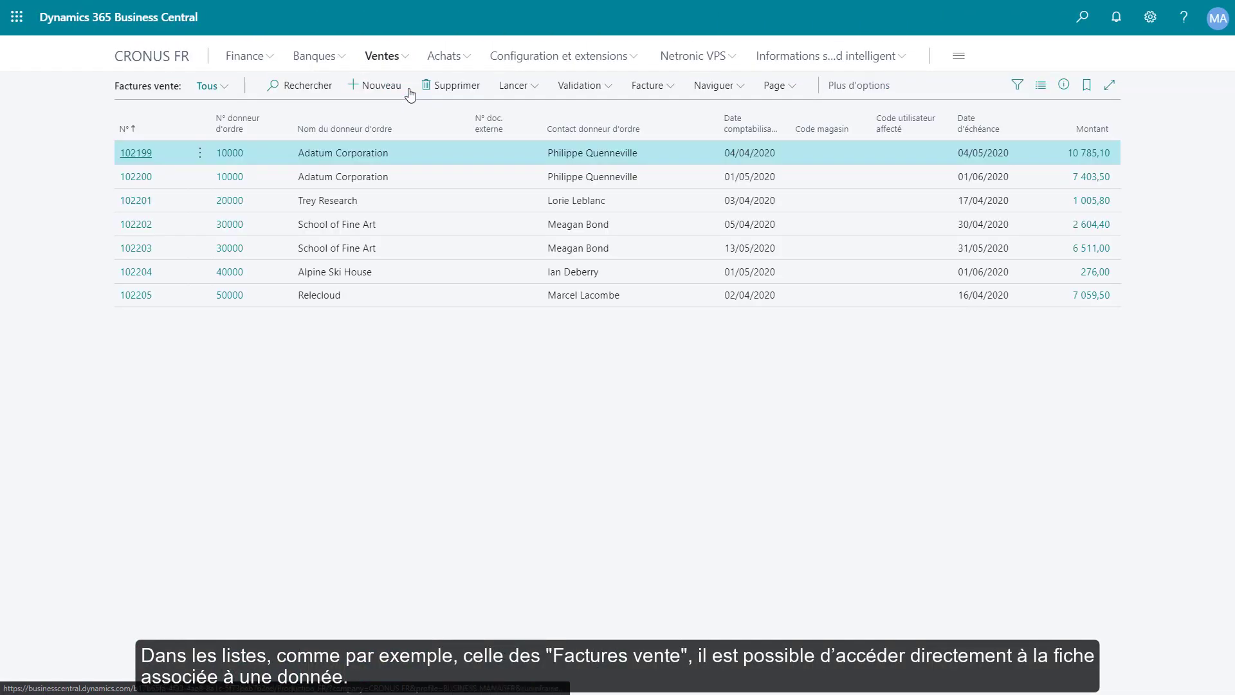
click(237, 205)
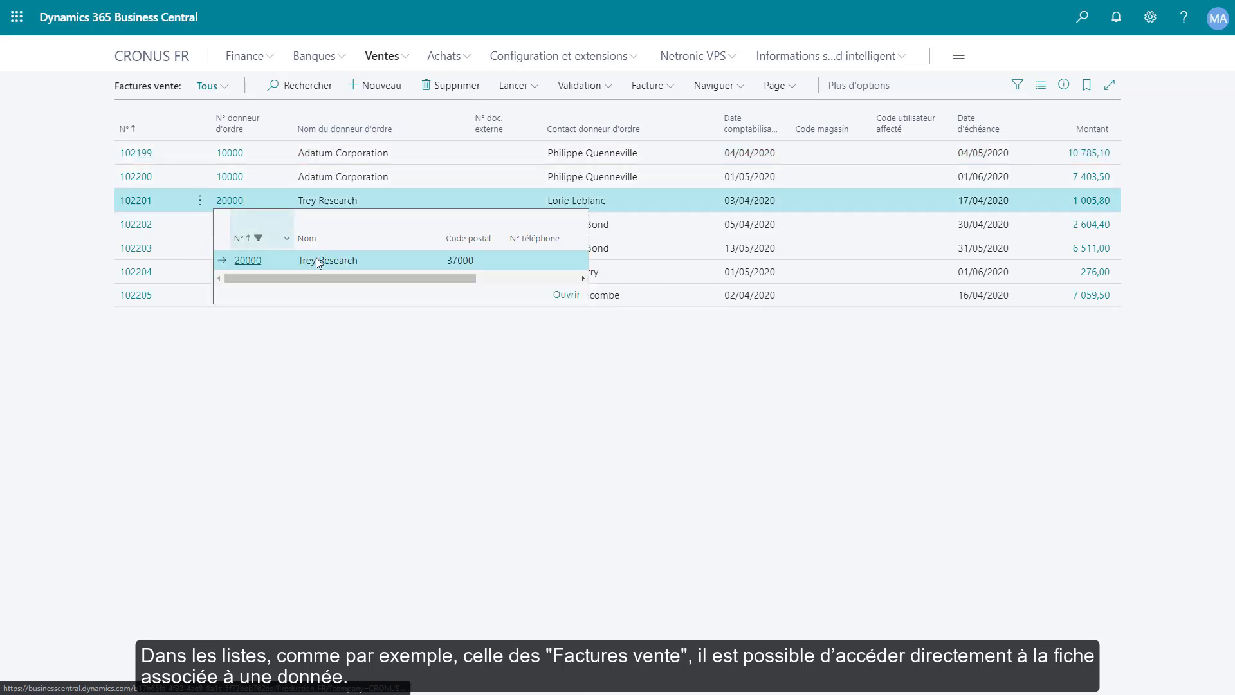
click(566, 296)
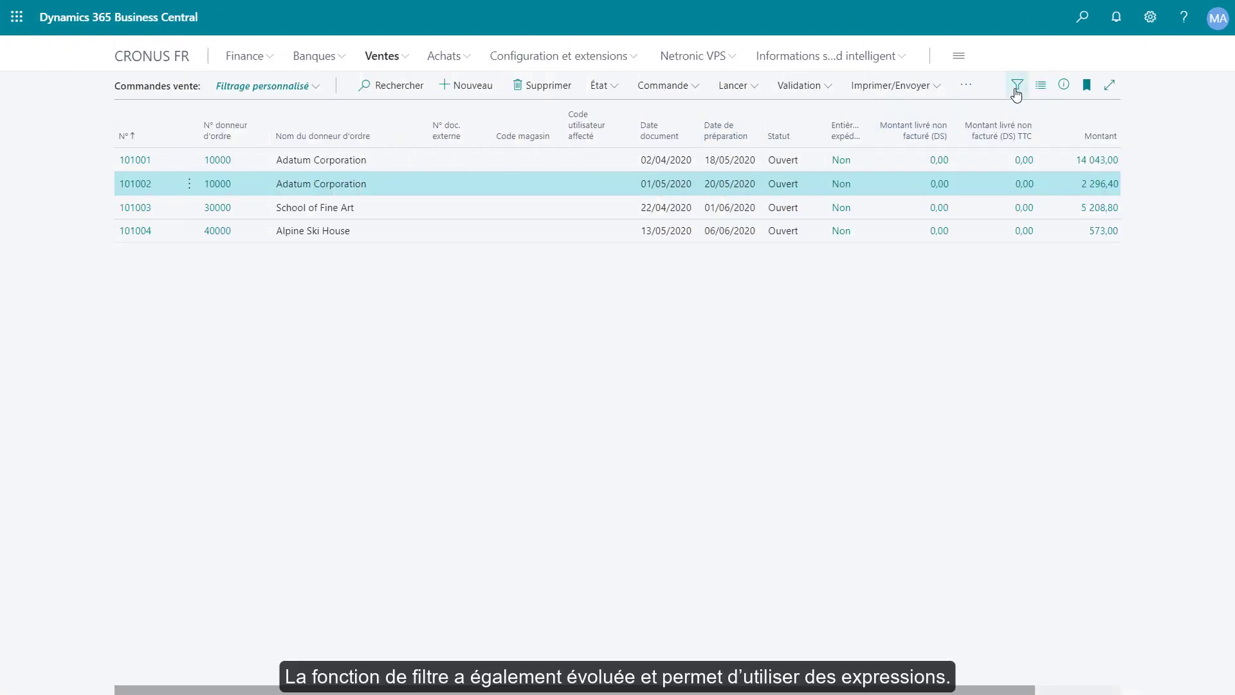
- Filter the sales orders list on Date de préparation with the expression a..a+15J
click(1016, 90)
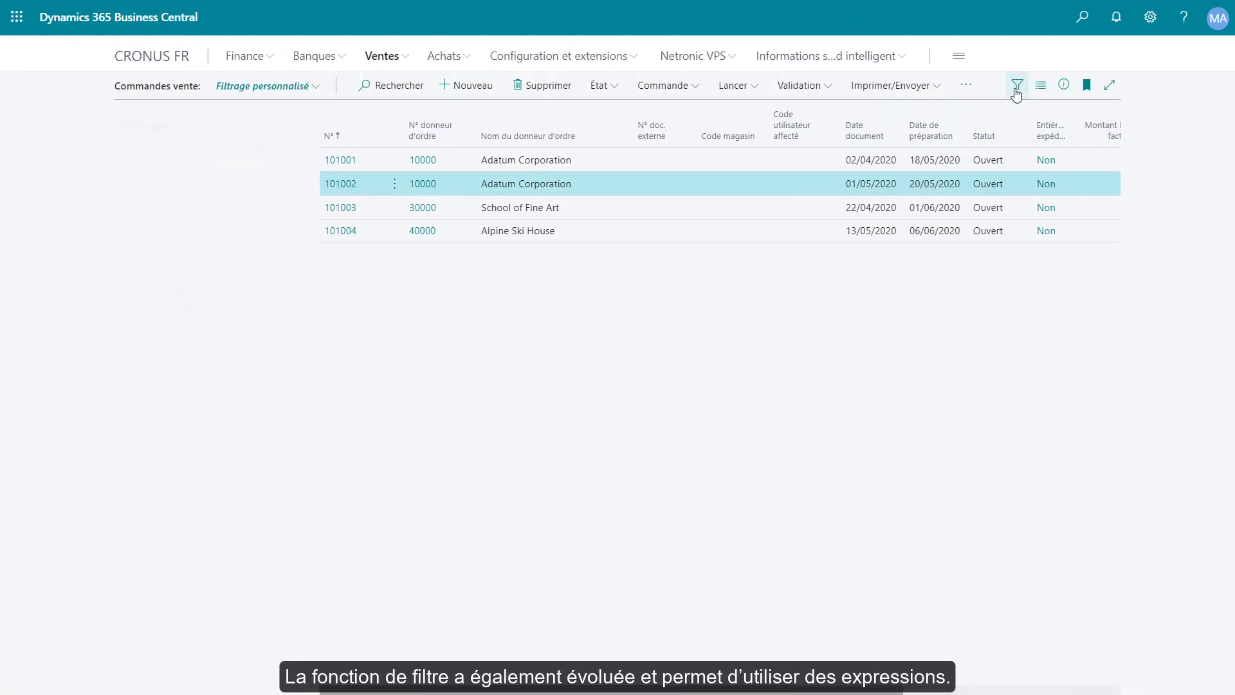
click(232, 224)
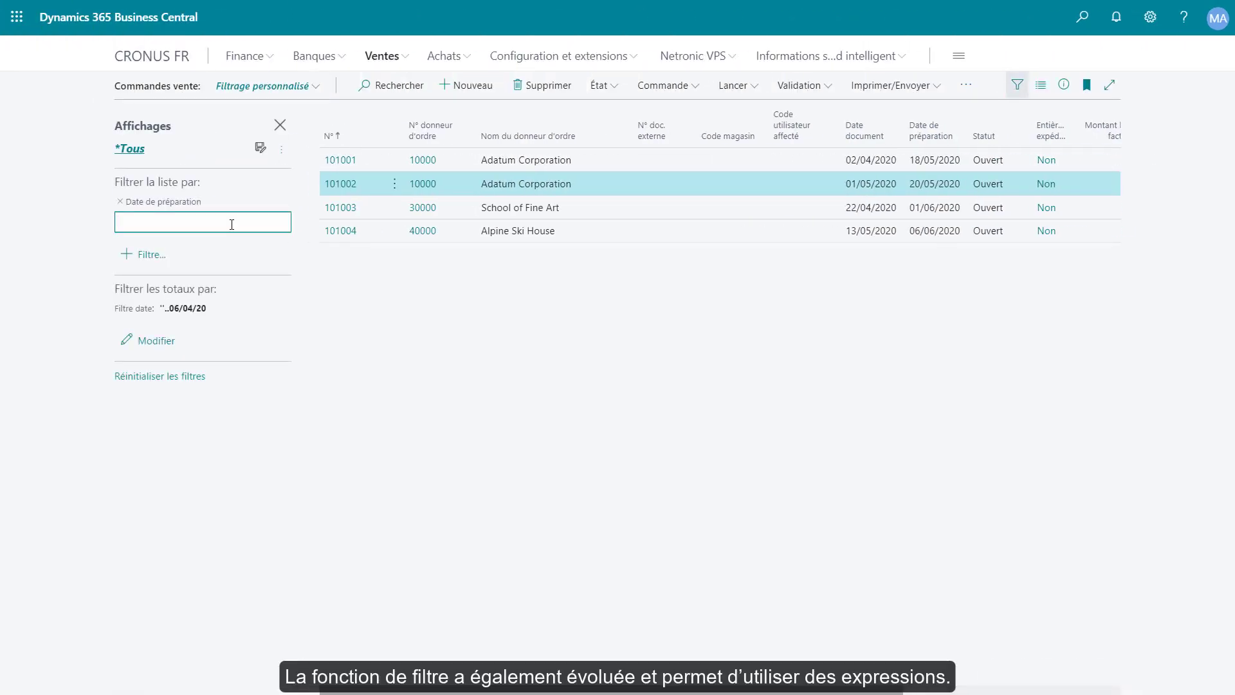
text(a..a+15J)
key(Tab)
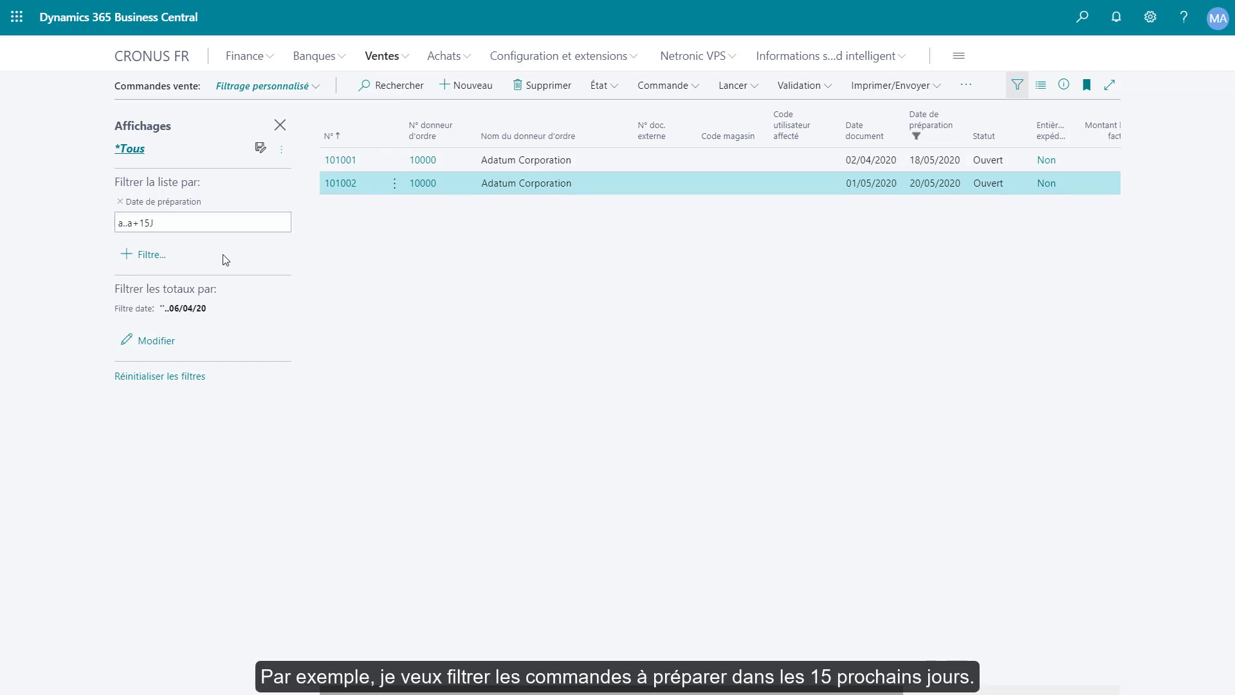
click(161, 259)
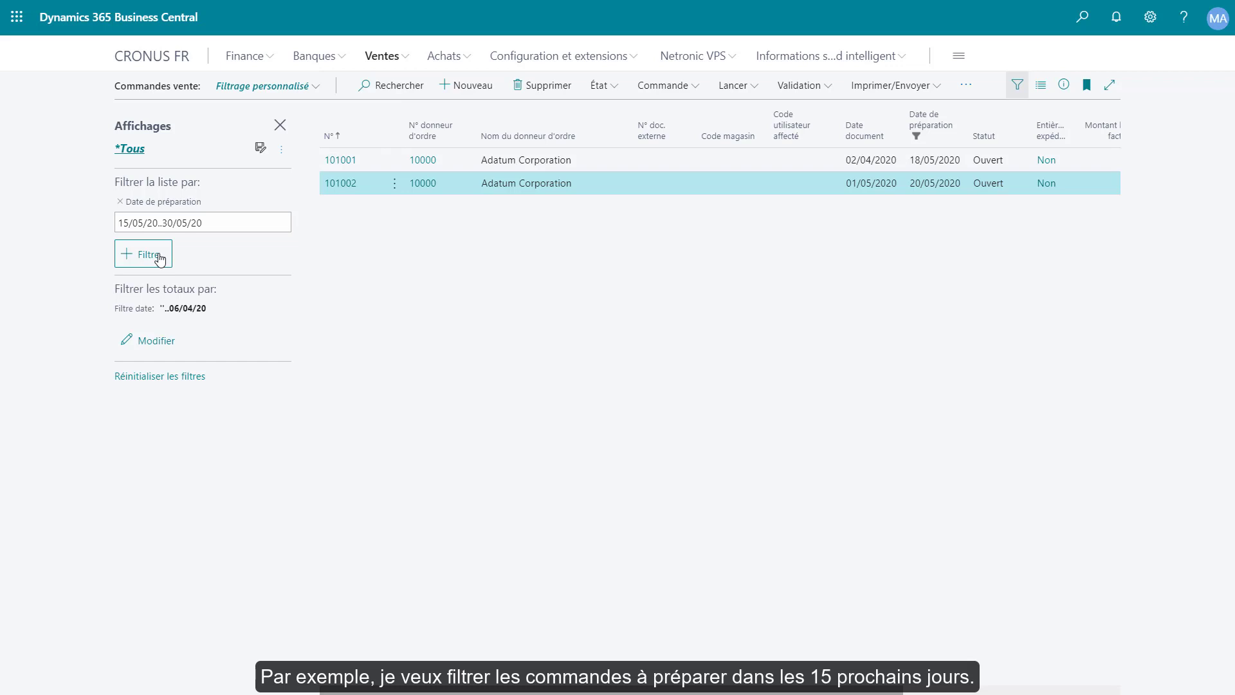
- Save the filtered sales orders list as a view named Livraison and select that view
click(260, 148)
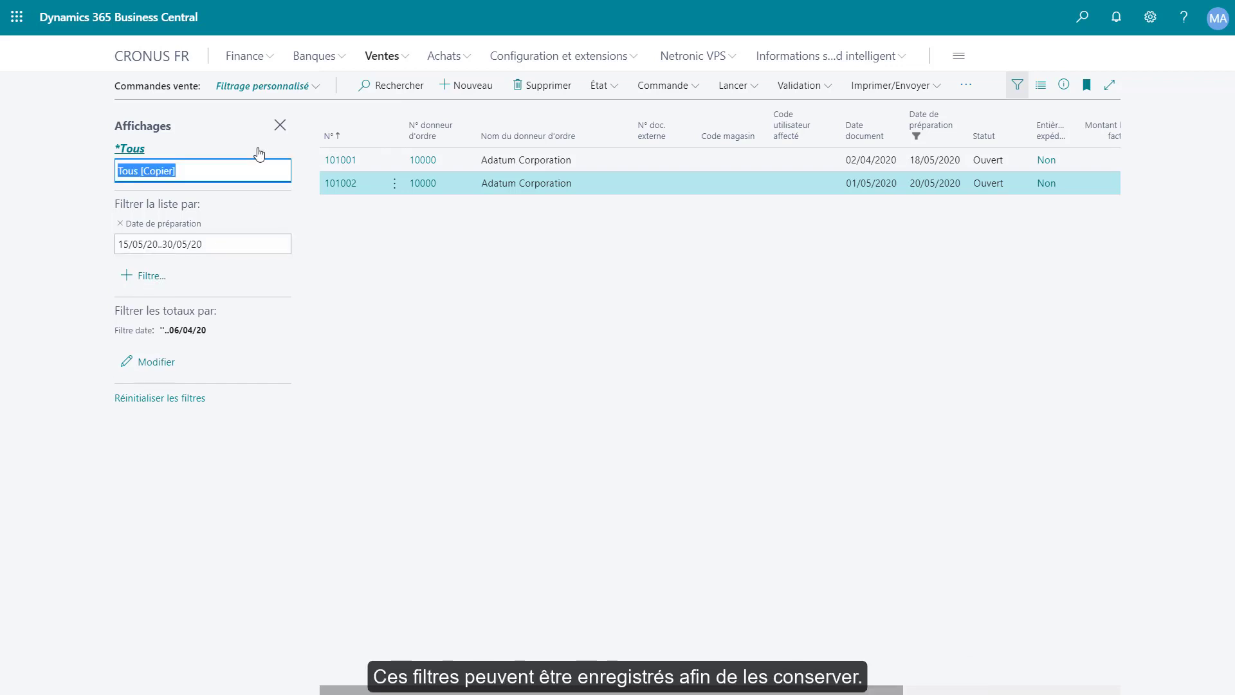
text(Livraison)
key(Return)
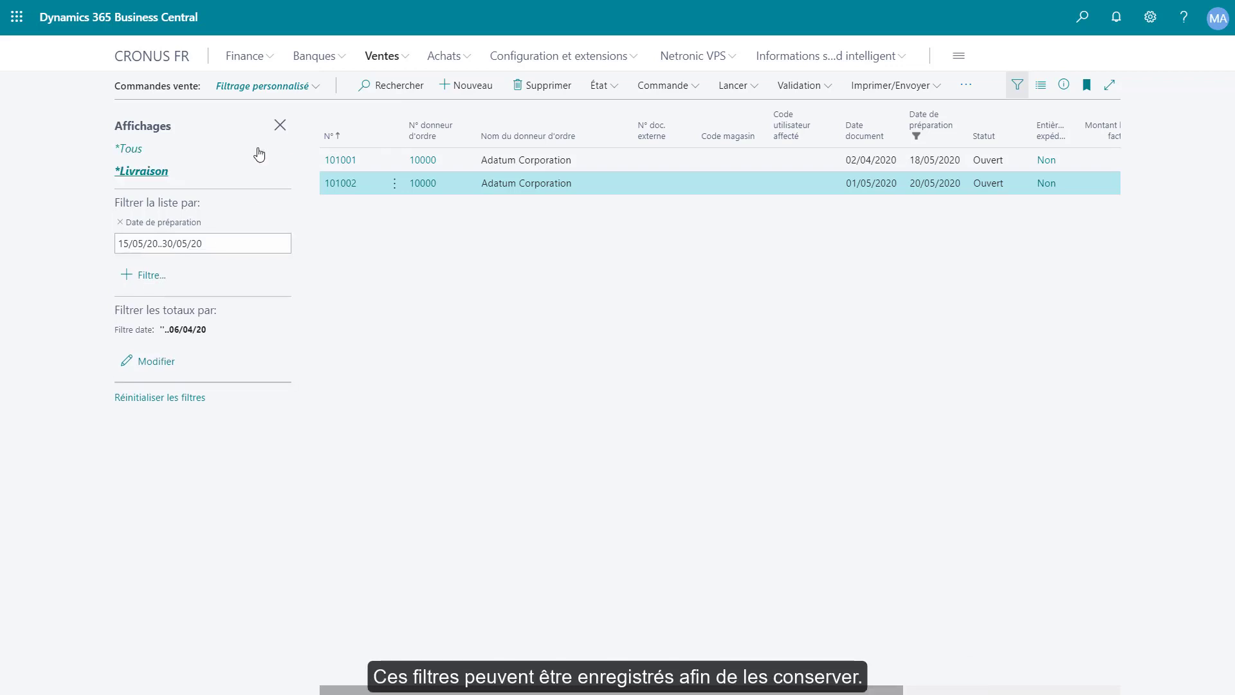
click(127, 173)
click(171, 247)
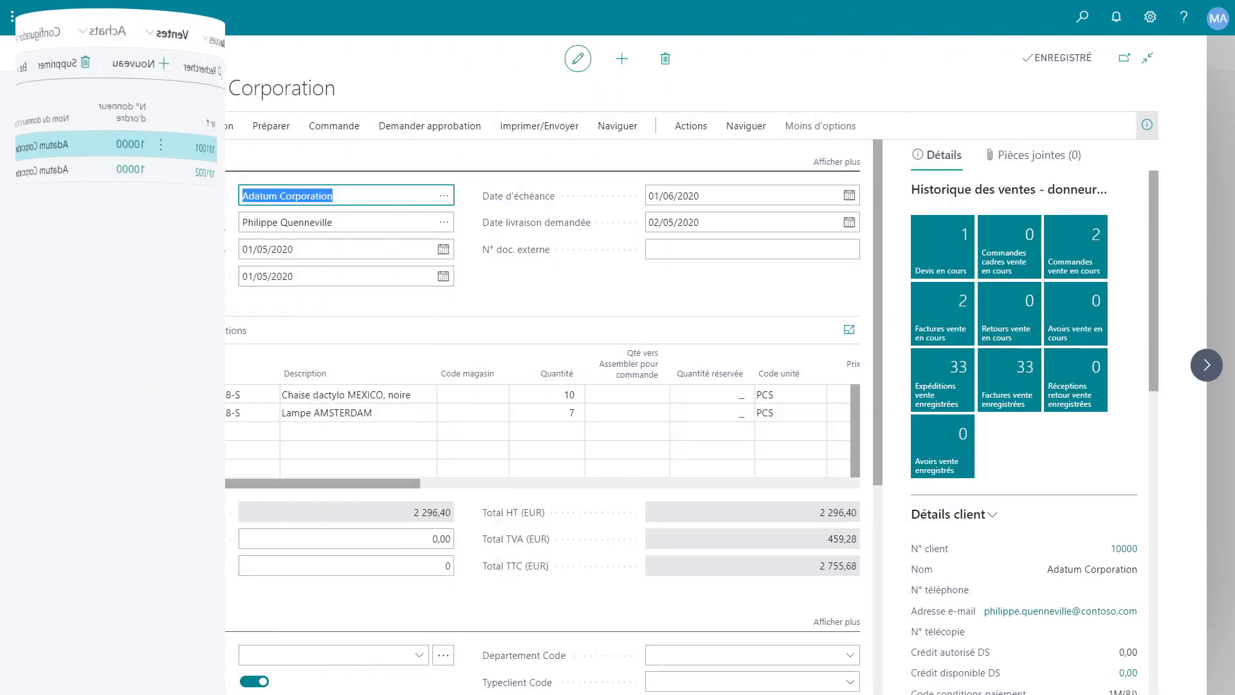
- Collapse and re-expand the Lignes section of the Adatum Corporation sales order
click(95, 335)
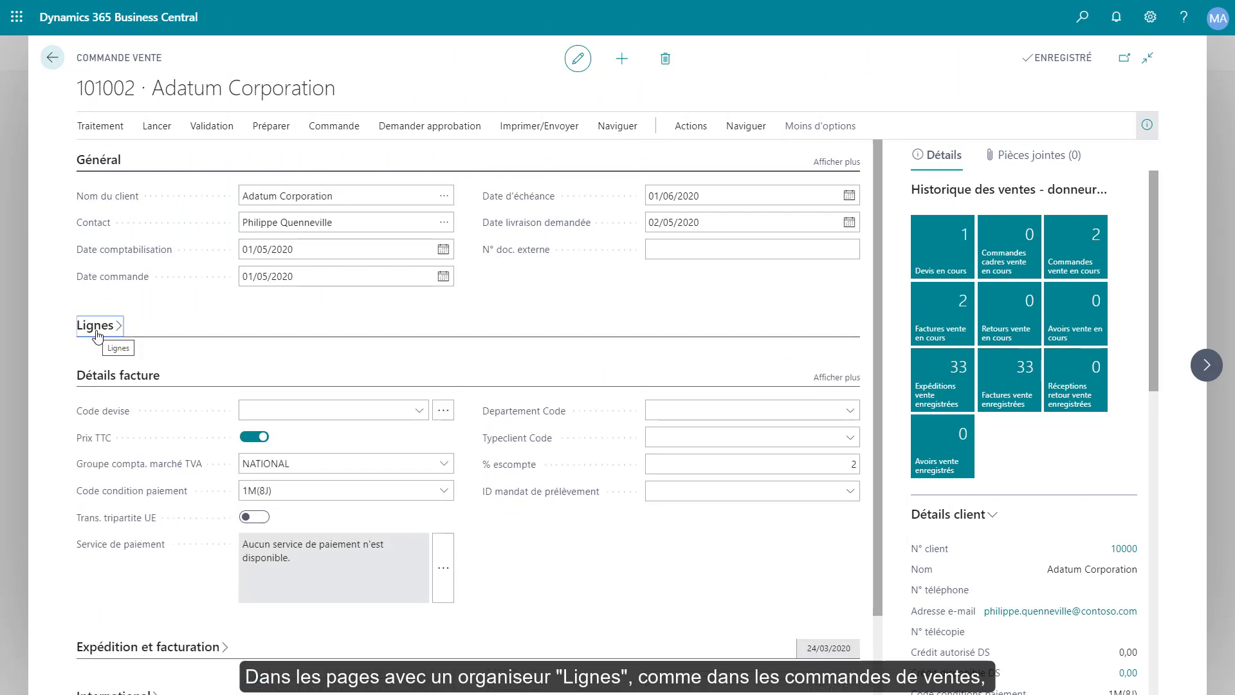
click(97, 335)
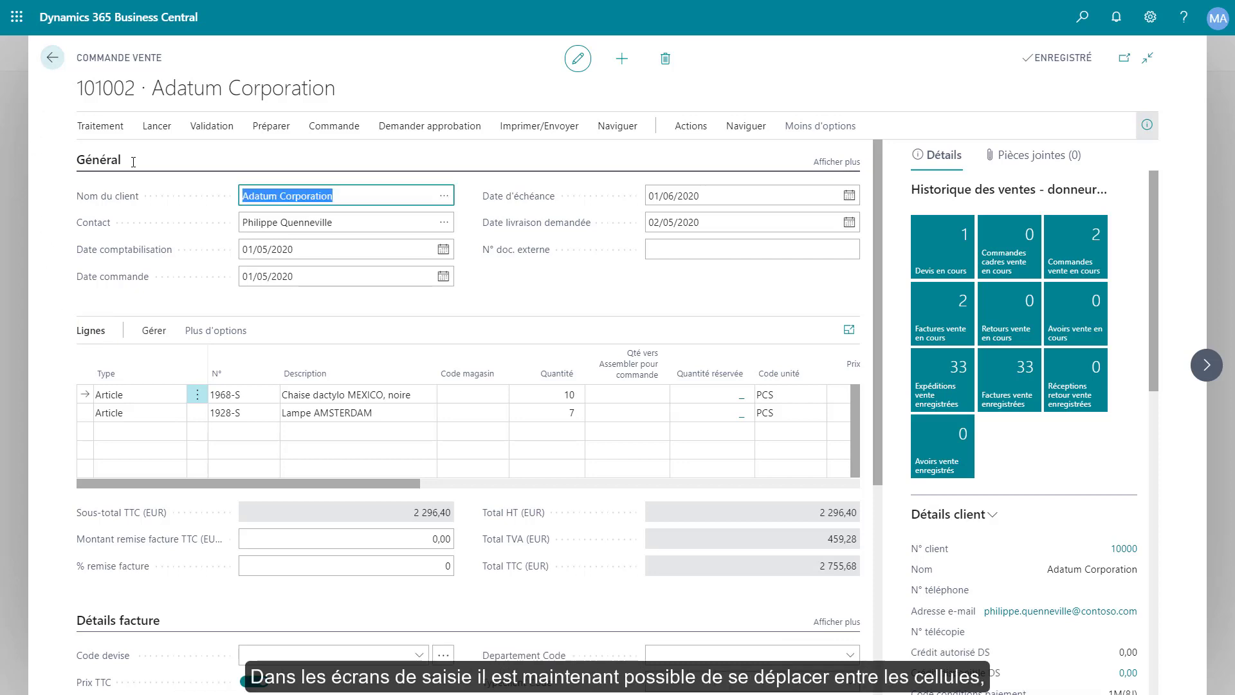
- Move from the Lampe AMSTERDAM line's Type cell to the MEXICO chair's Description, switching it between cursor-at-end and full selection
click(132, 419)
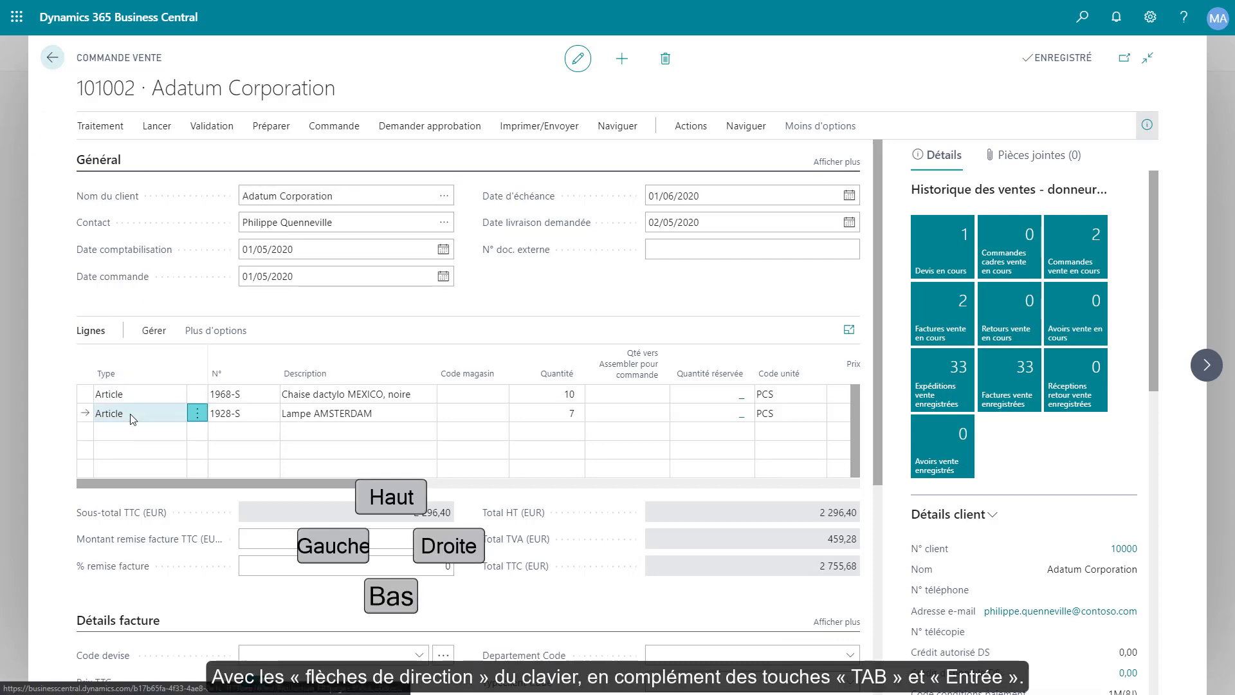
key(Right)
key(Right)
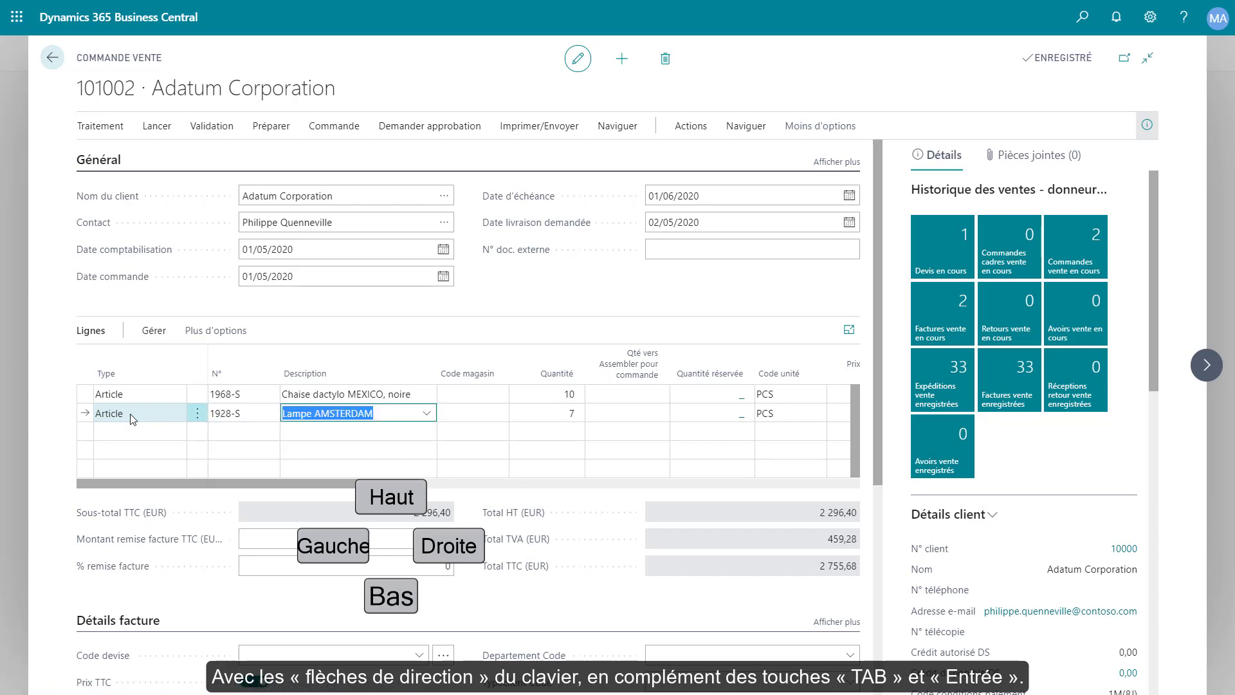
key(Up)
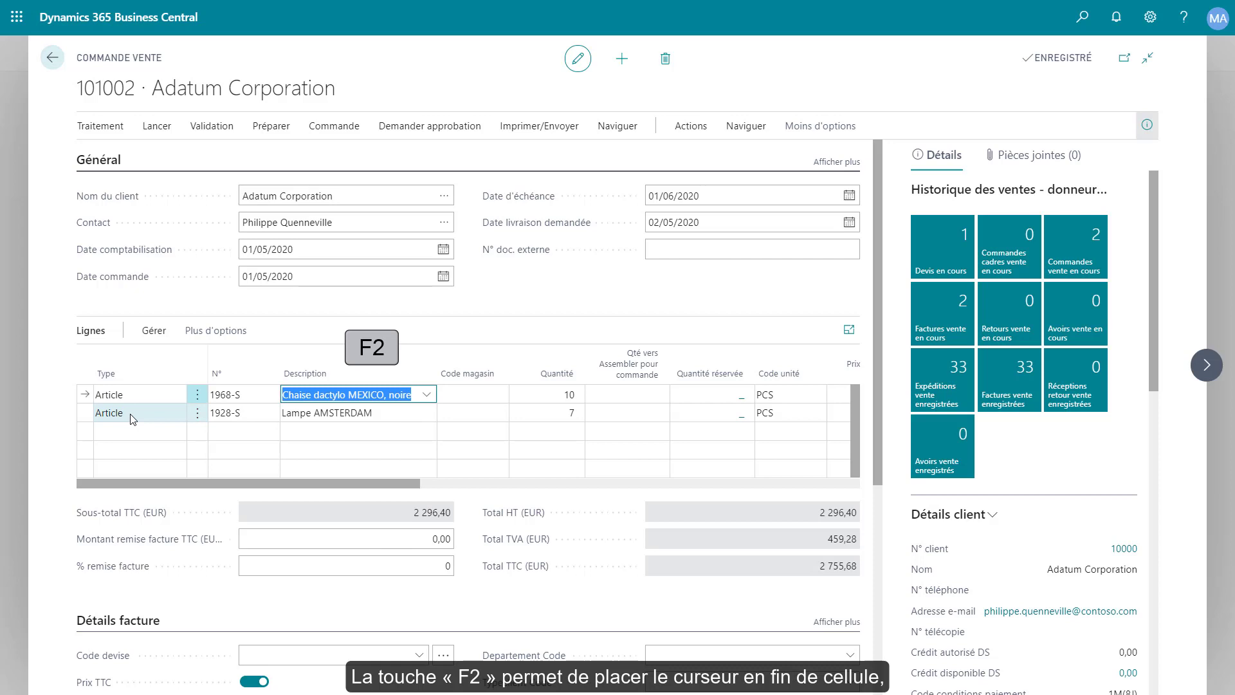
key(F2)
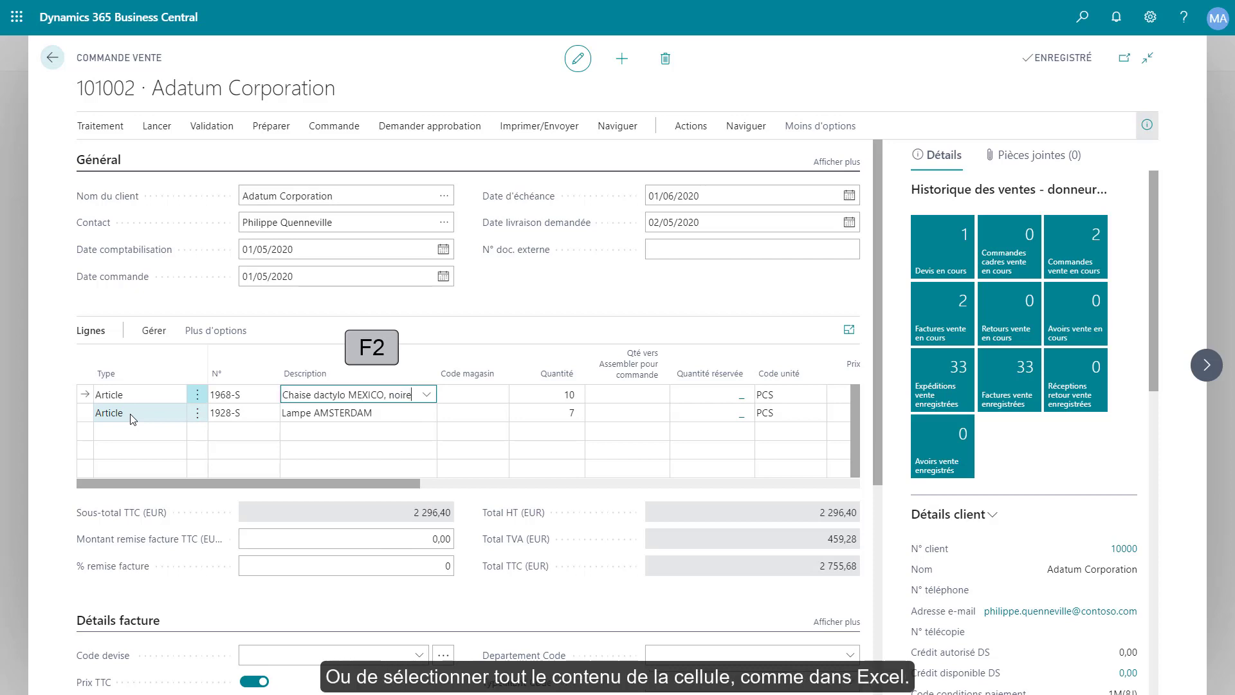
key(F2)
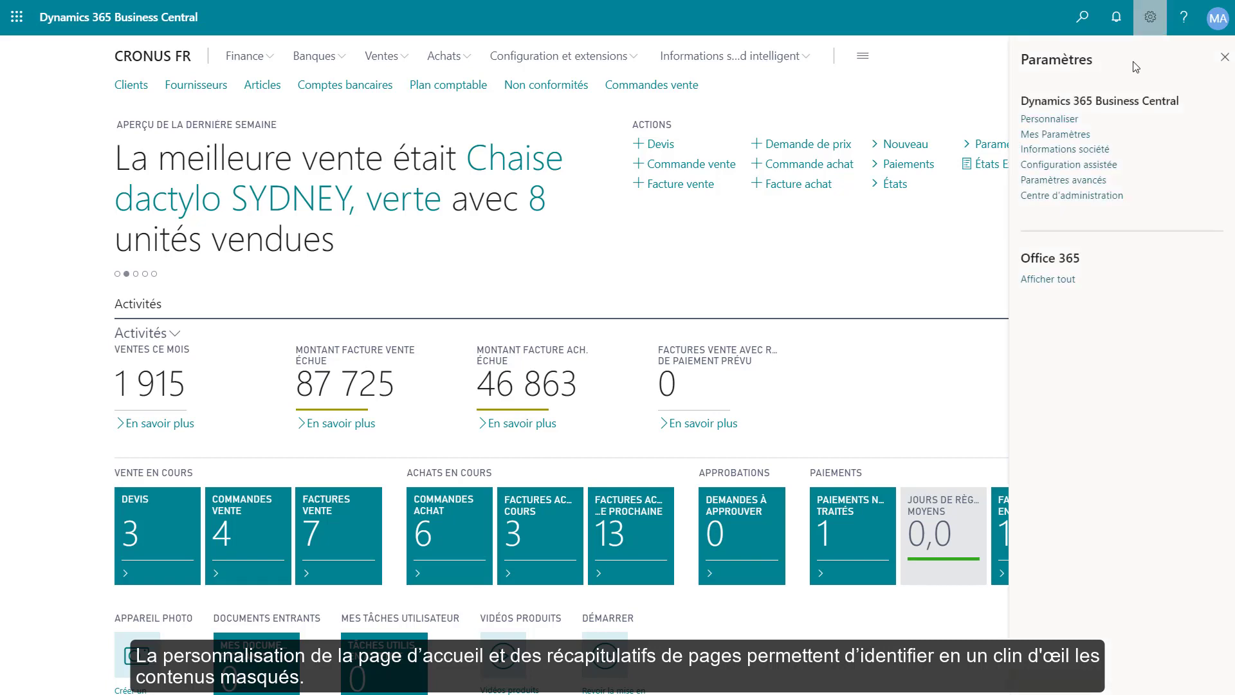
- Personalize the home page by hiding the Rubriques du Guide d'installation part, and finish the personalization
click(1049, 120)
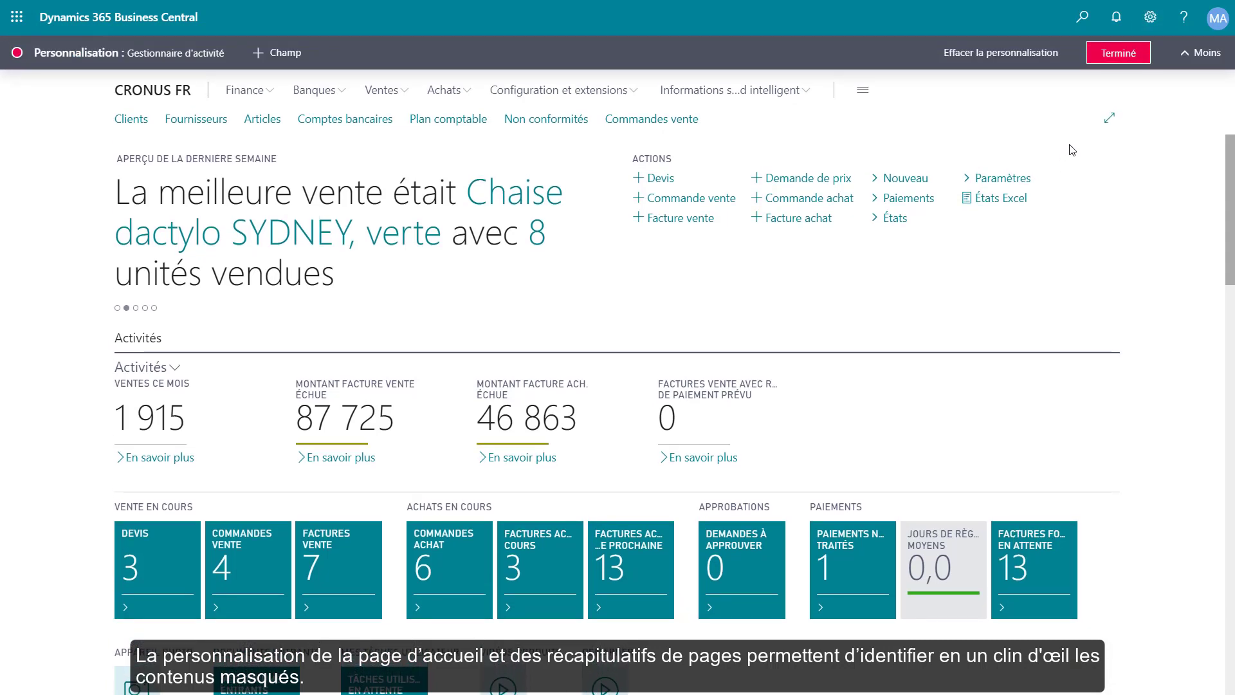
scroll(1071, 154, down, 5)
scroll(1075, 175, down, 5)
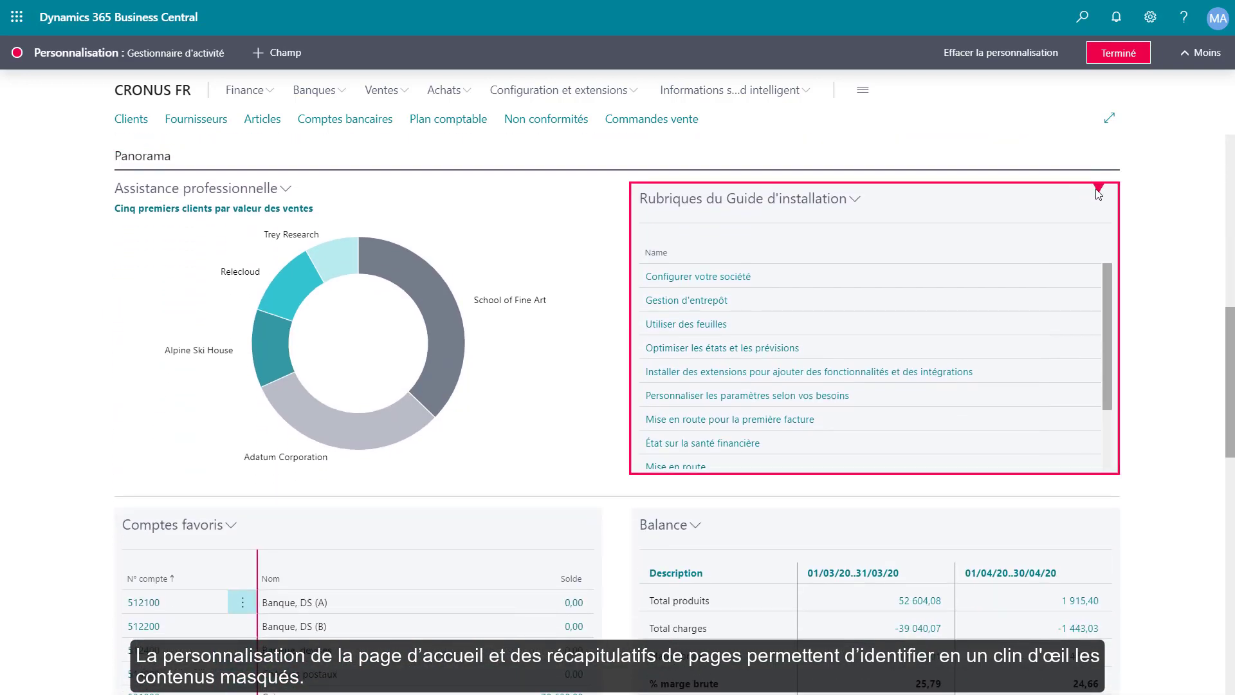
click(1098, 188)
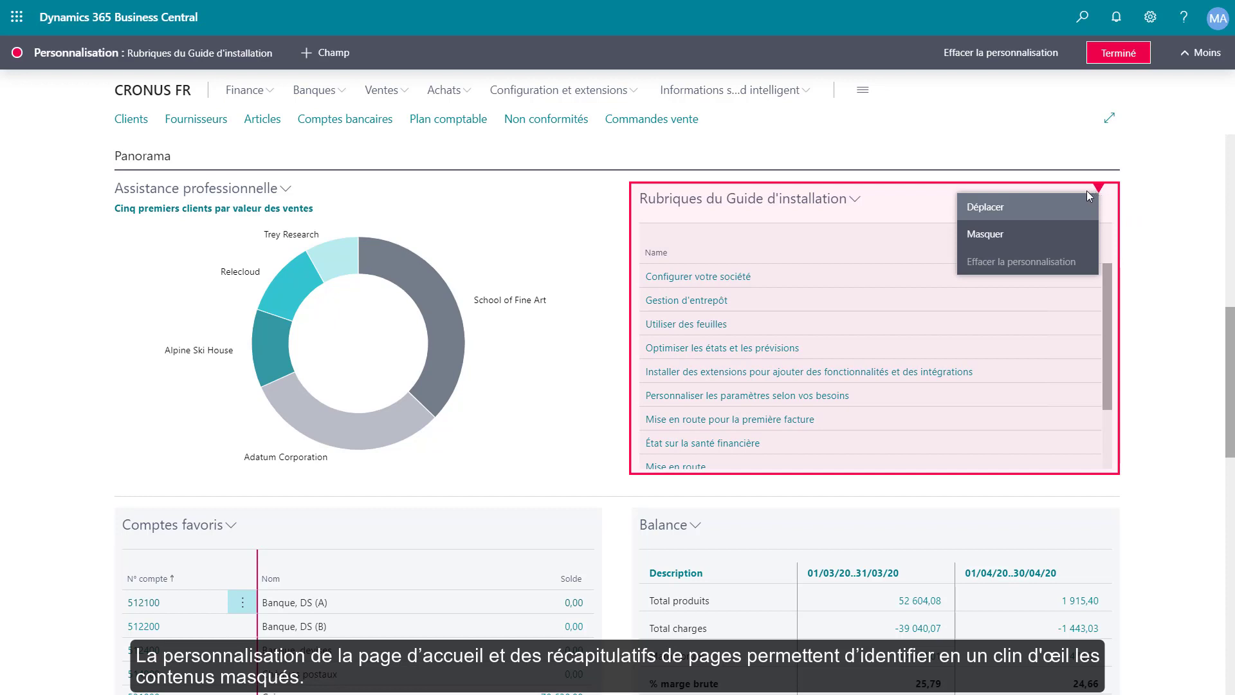
click(991, 235)
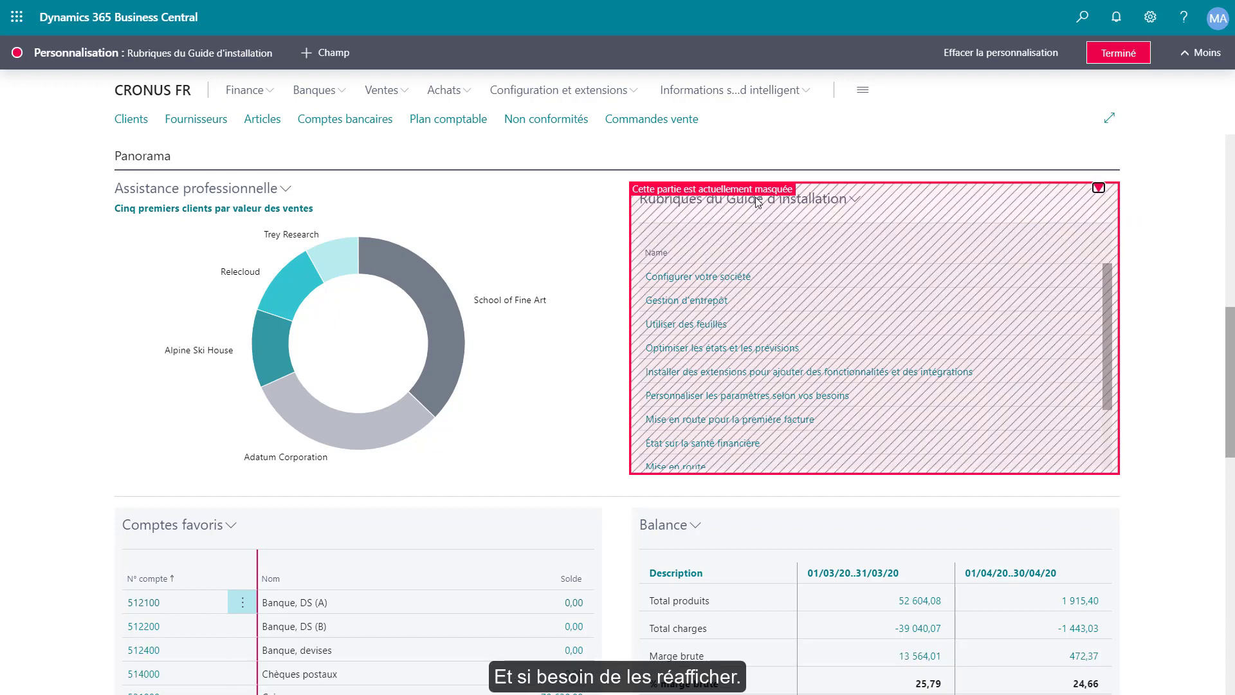
click(1118, 54)
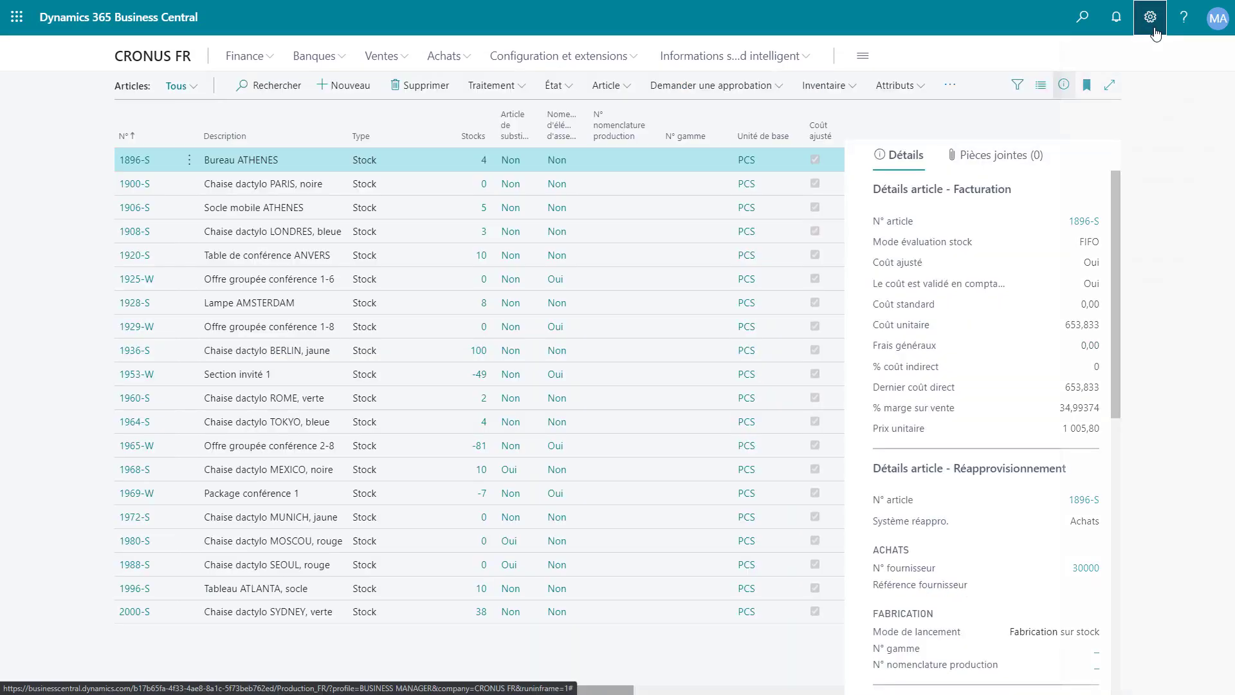
- Personalize the Articles list by showing the hidden Détails article - Entrepôt part, and finish the personalization
click(1151, 17)
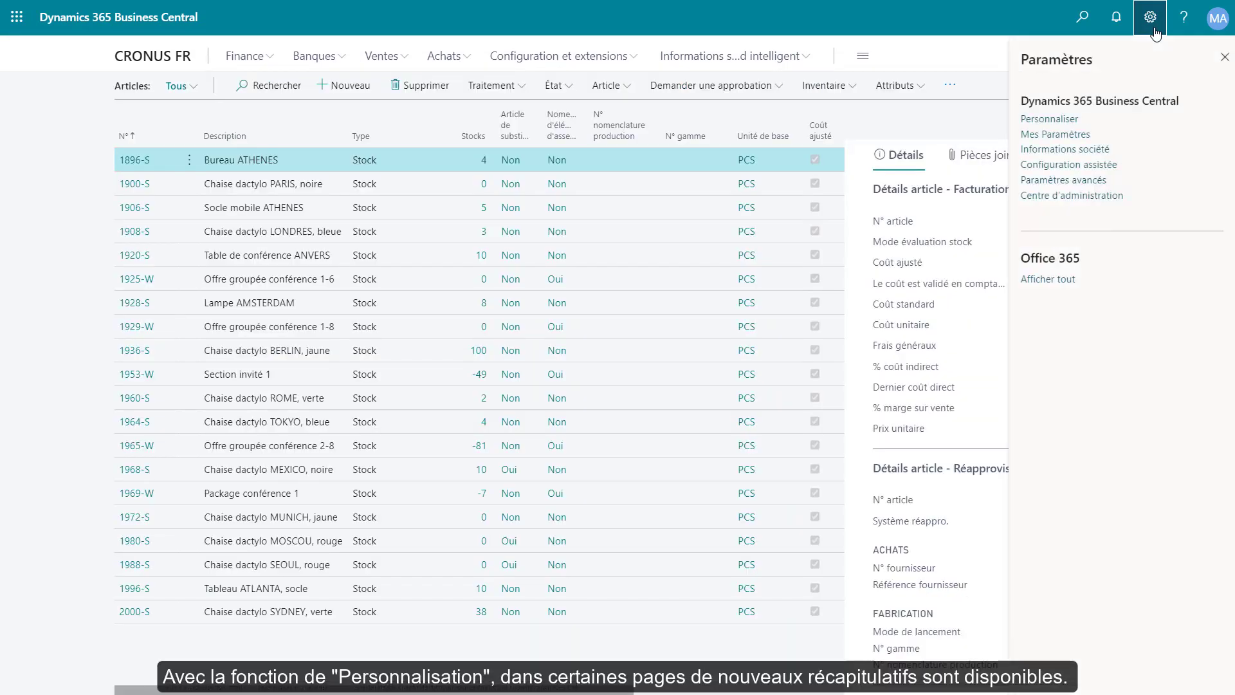
click(1068, 123)
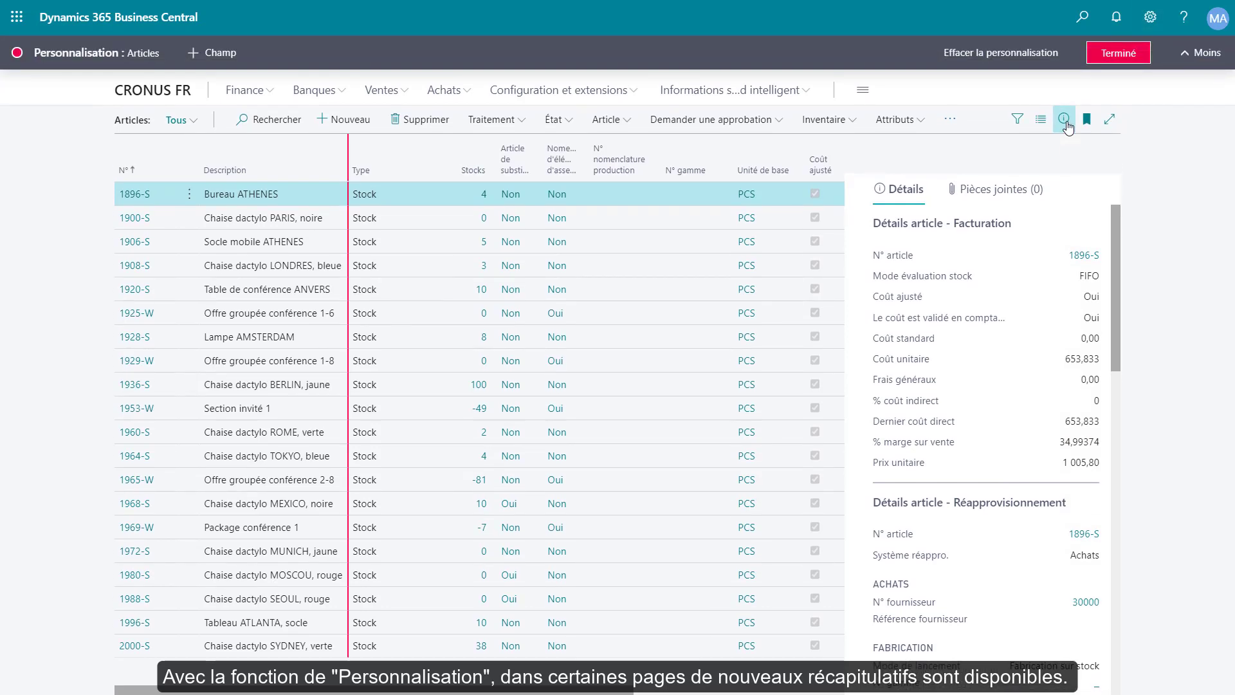
scroll(1072, 511, down, 6)
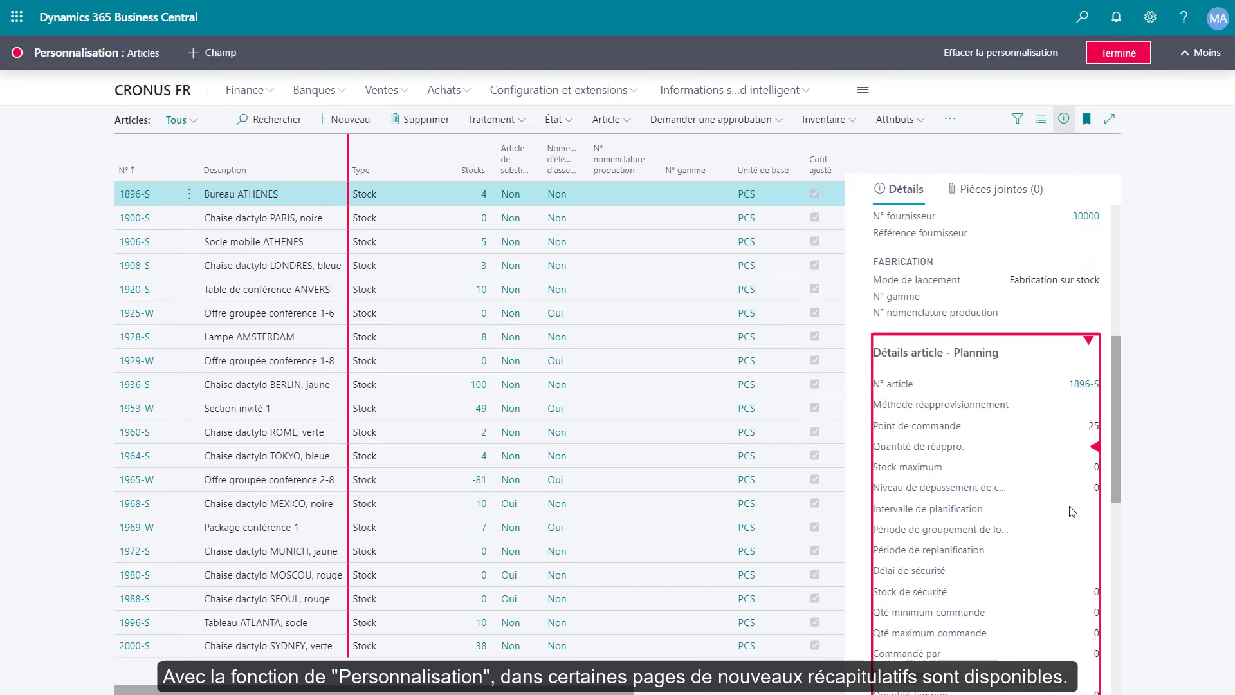
scroll(1071, 511, down, 5)
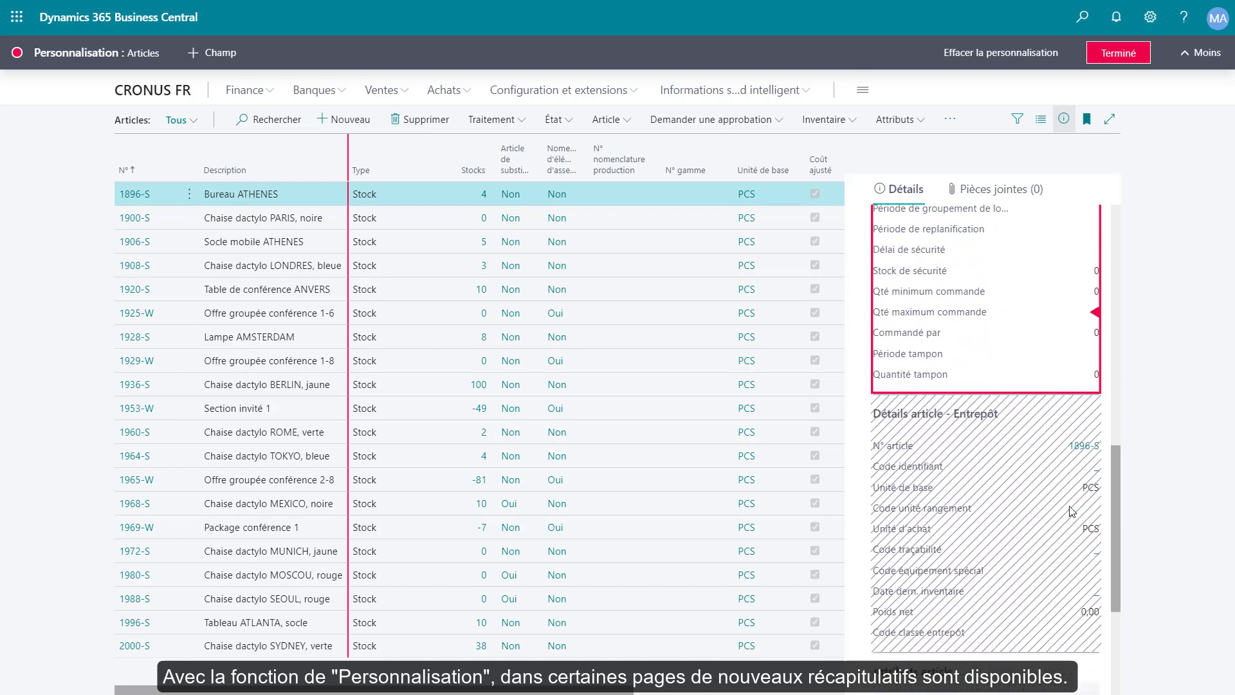
scroll(1071, 511, down, 1)
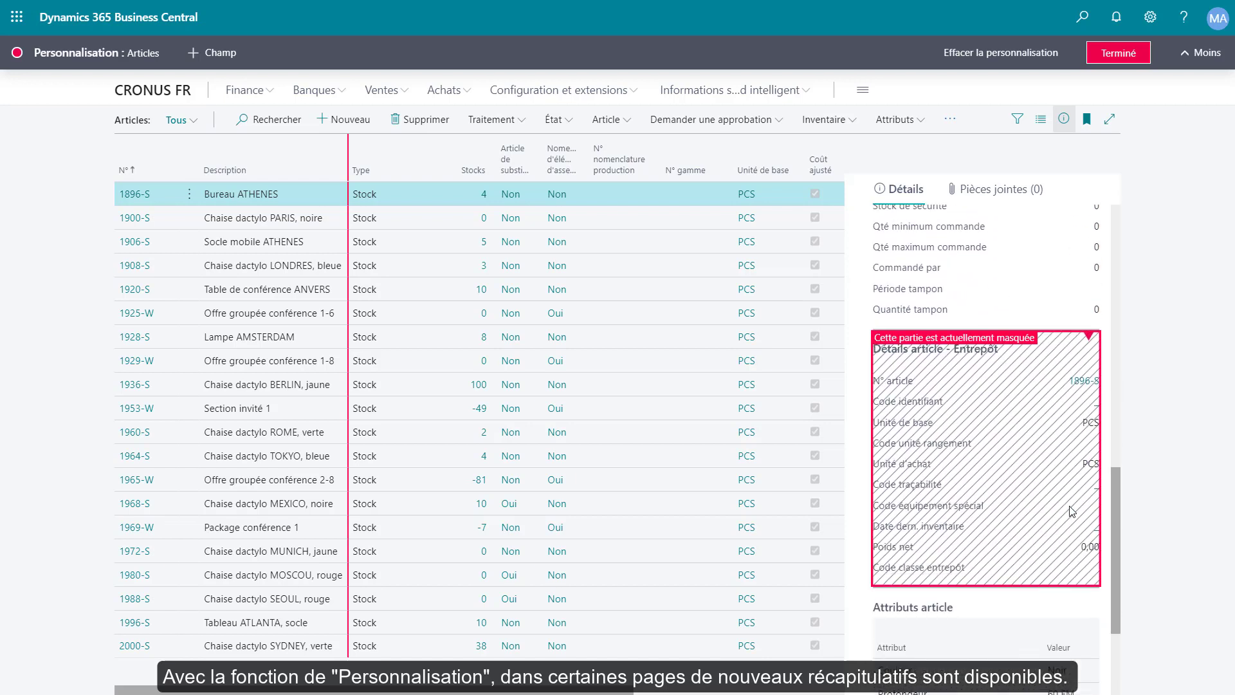
click(1090, 337)
click(1094, 382)
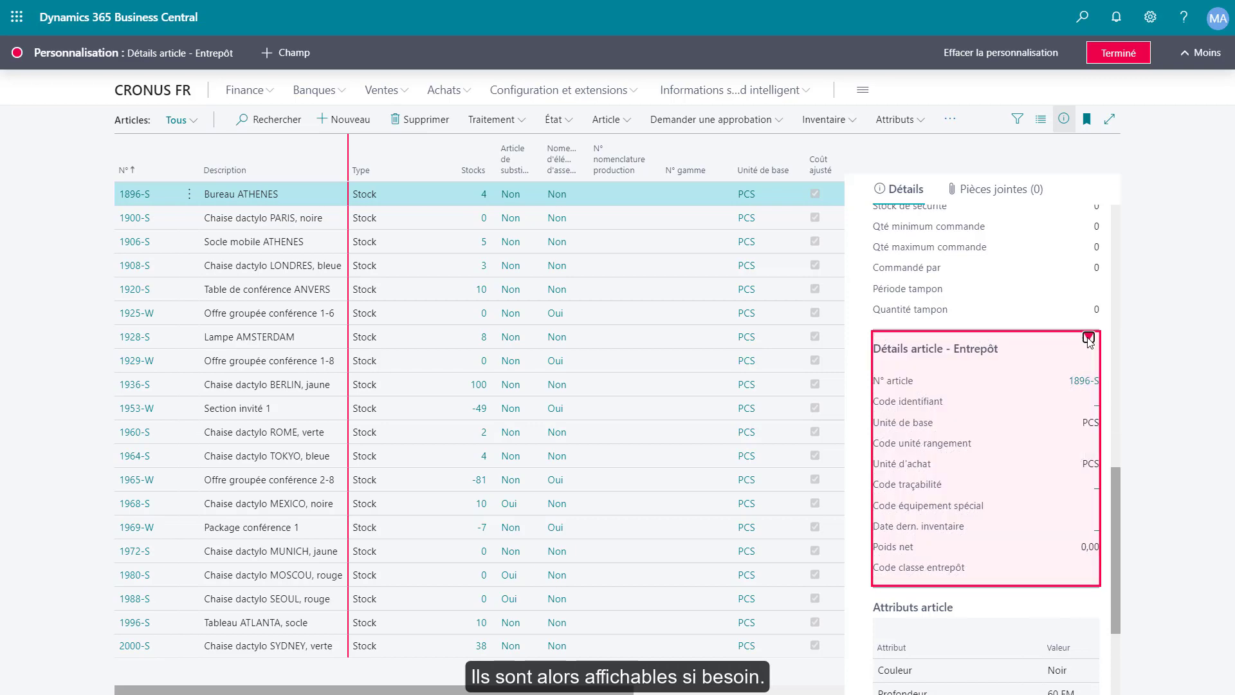
click(1113, 61)
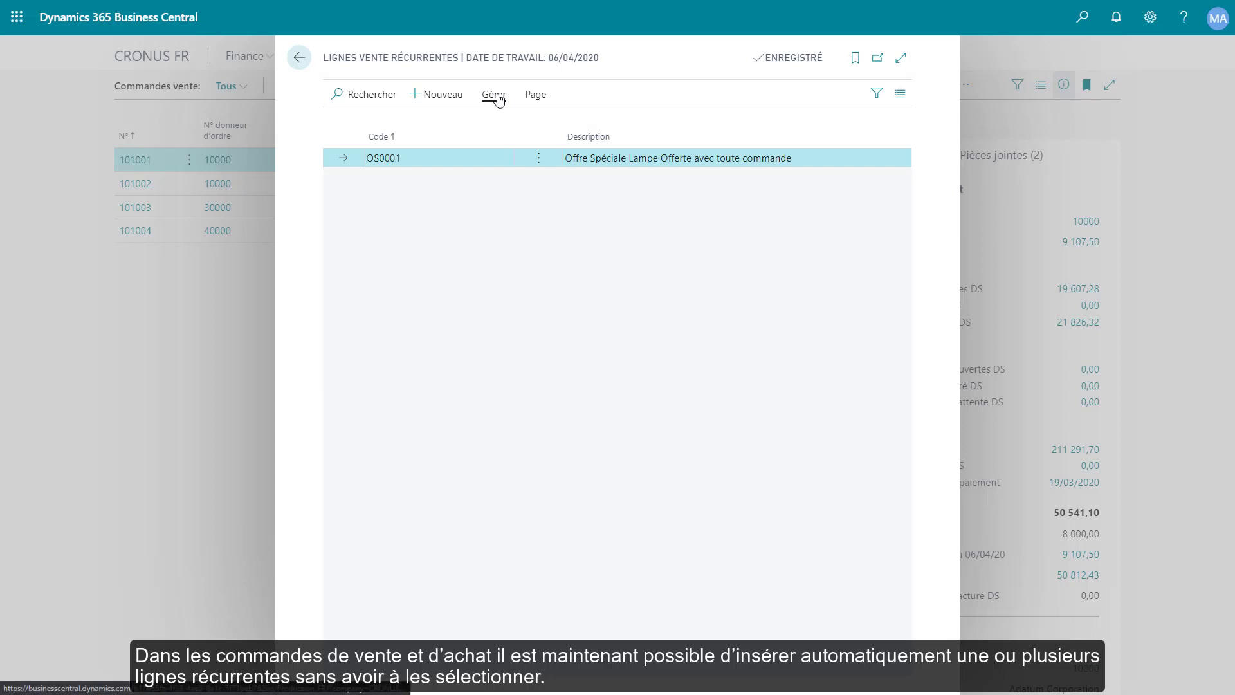
- View the lines of the OS0001 recurring sales lines card, and return to the sales orders list
click(493, 94)
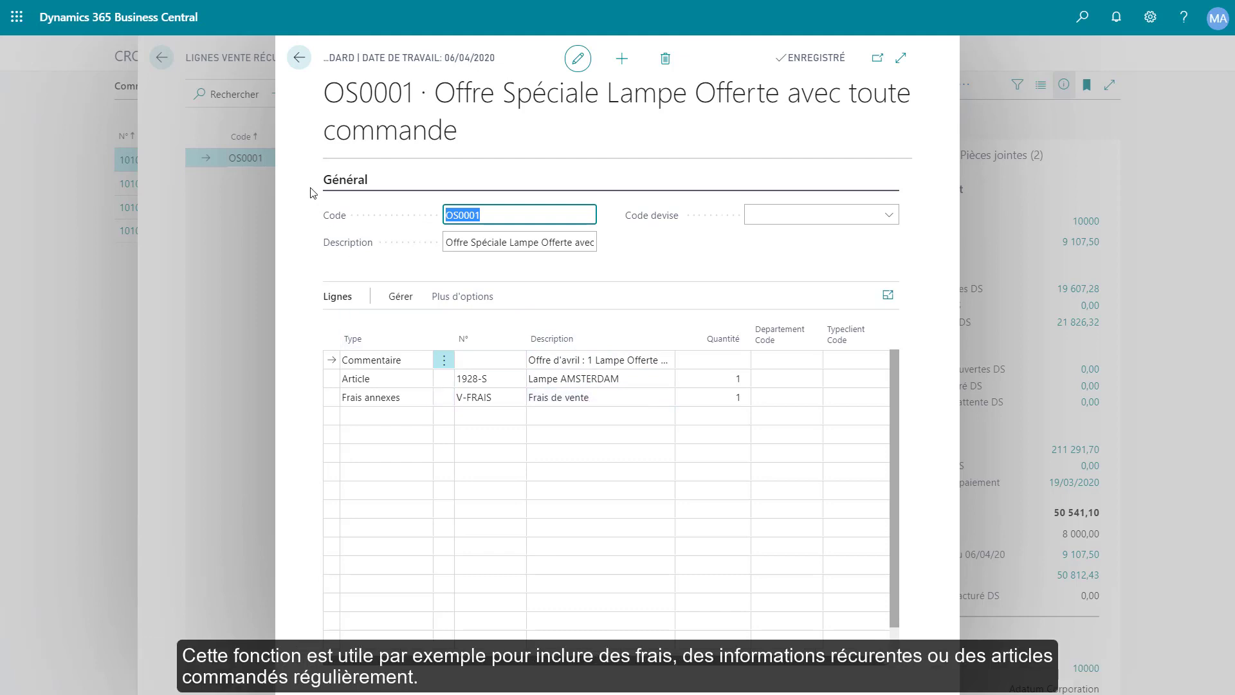
click(296, 58)
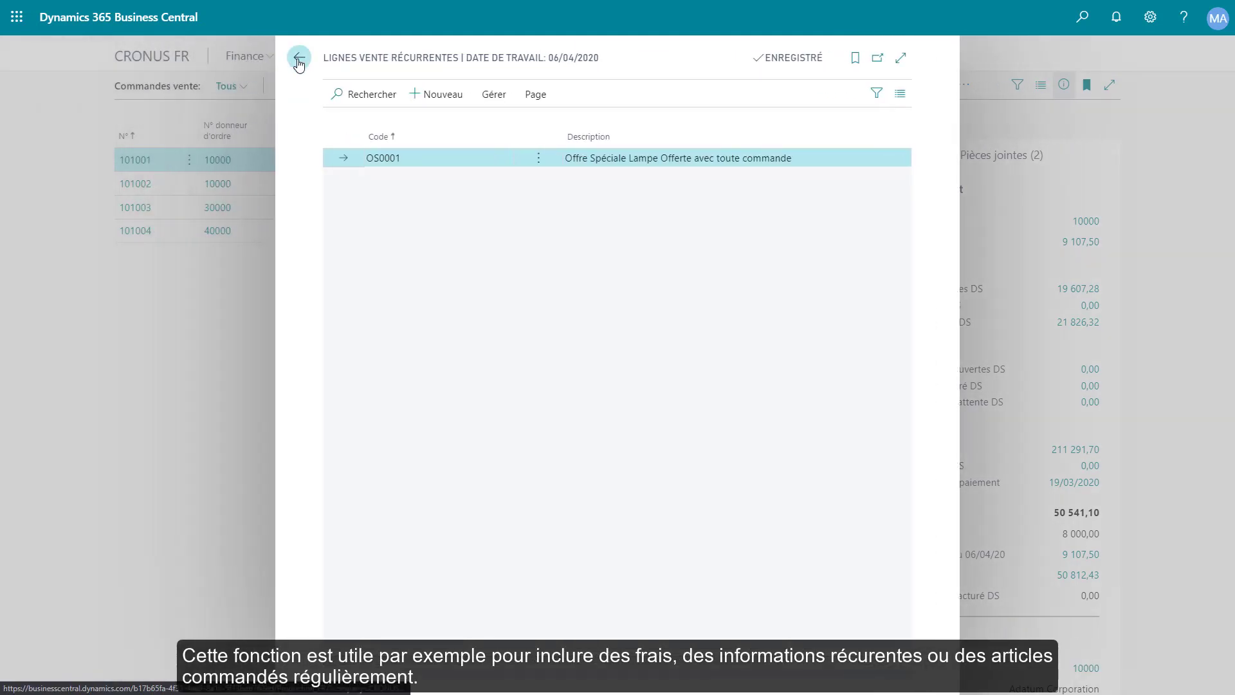
click(294, 58)
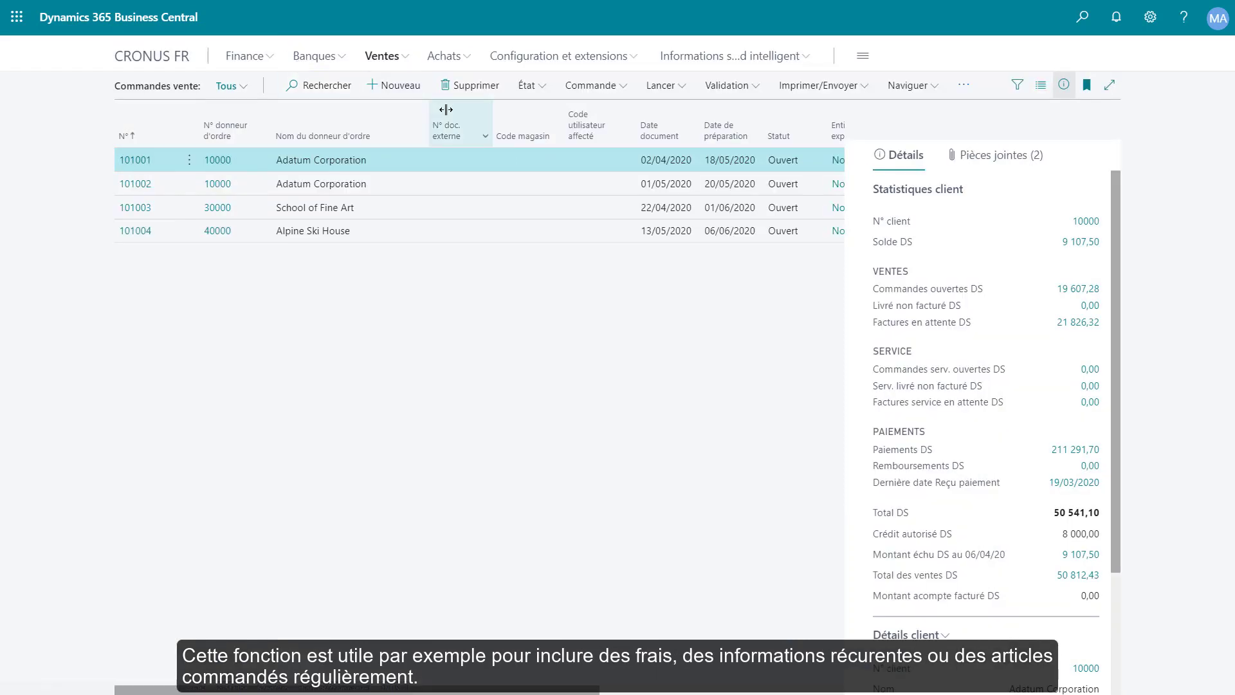
- On Adatum Corporation's customer card, set recurring sales line OS0001 to Automatique insertion in orders, and go back
click(1086, 222)
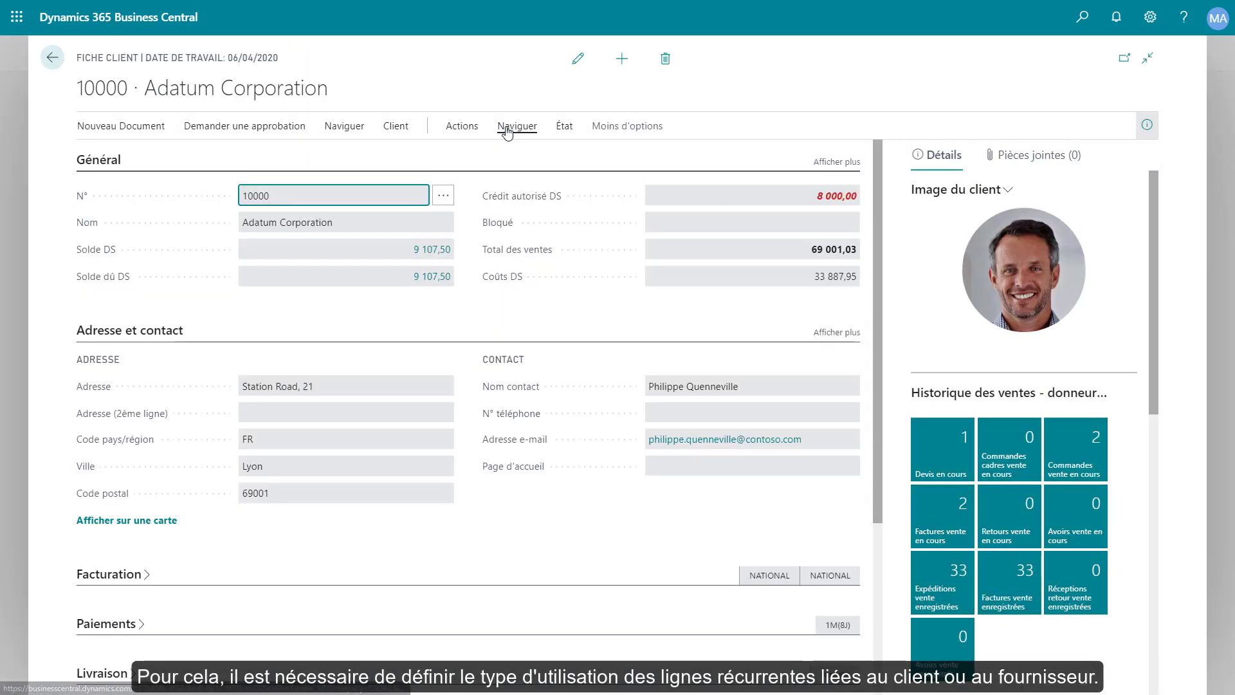
click(517, 126)
click(364, 158)
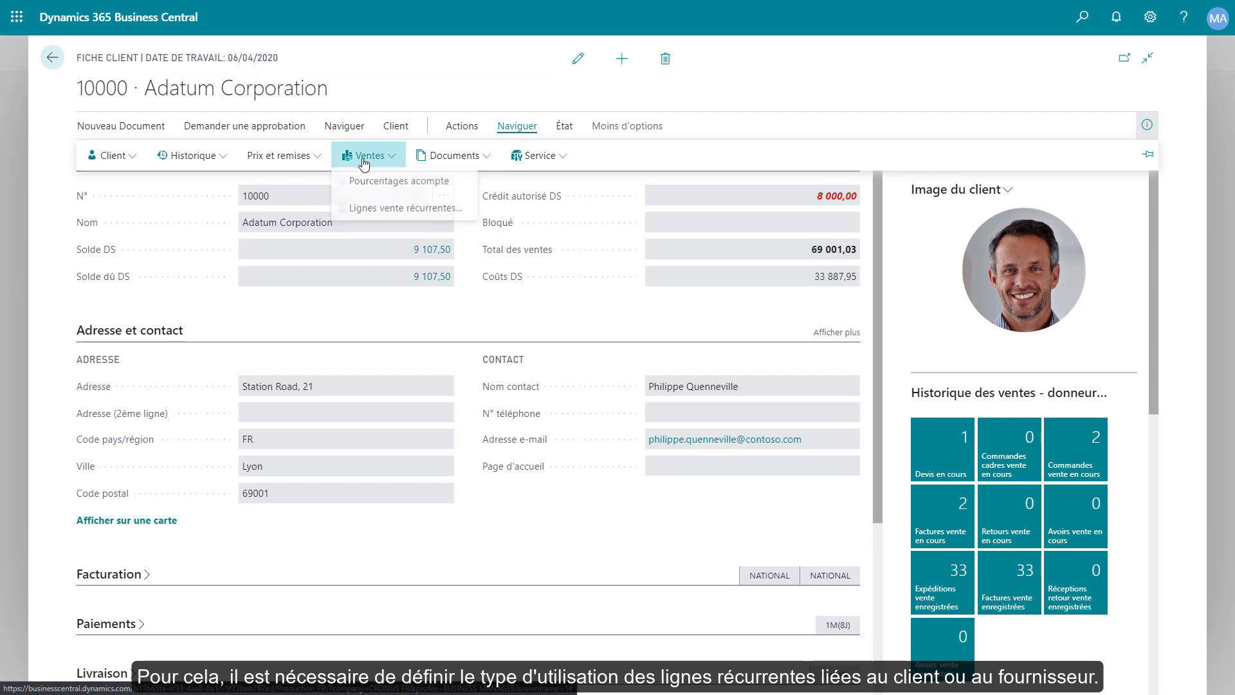
click(380, 212)
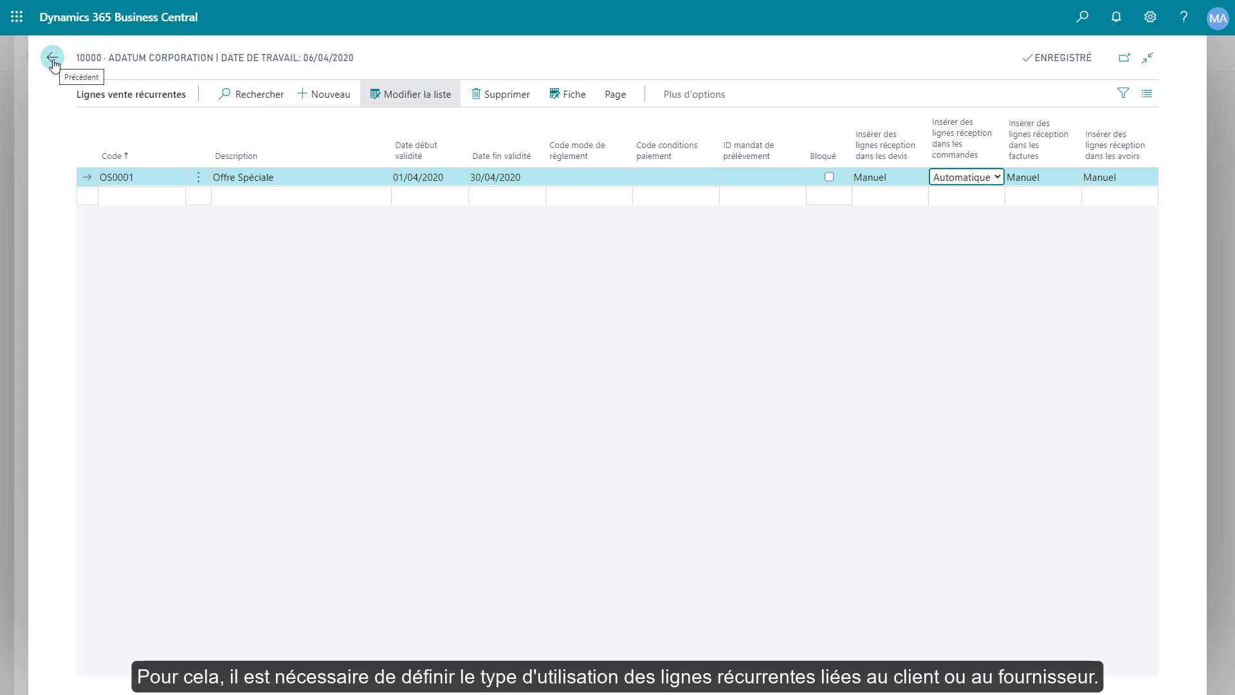
click(53, 62)
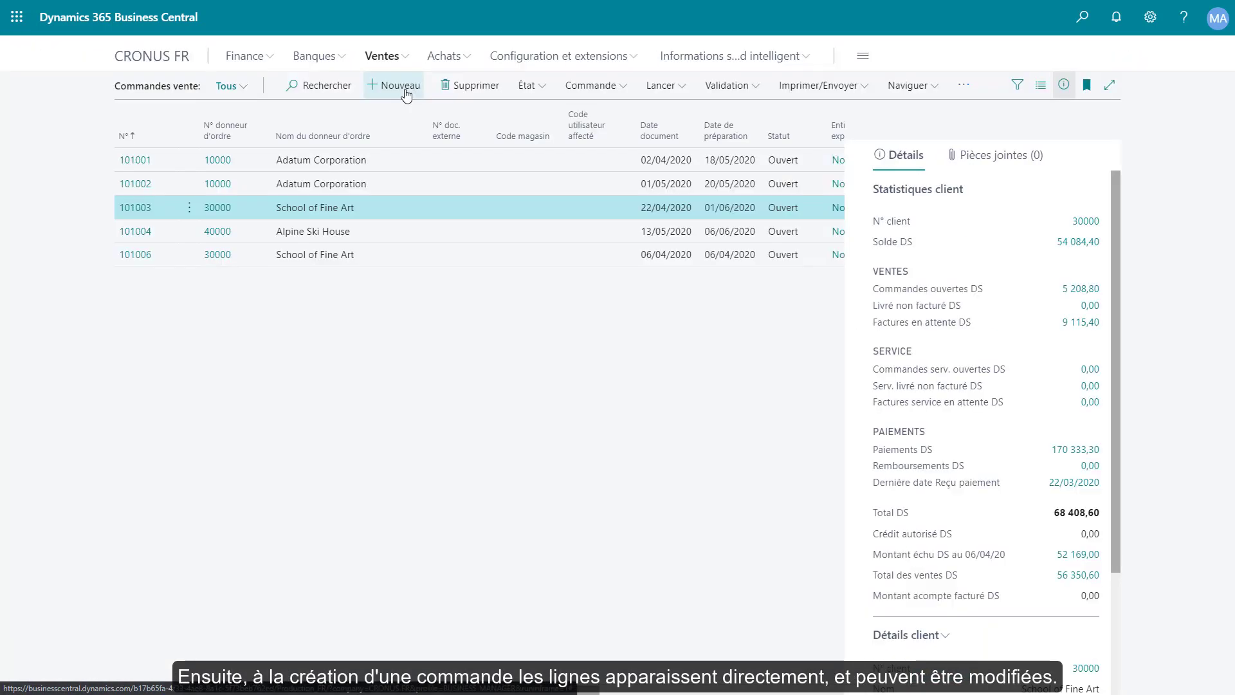
- Create a new sales order and choose Adatum Corporation as its customer
click(406, 90)
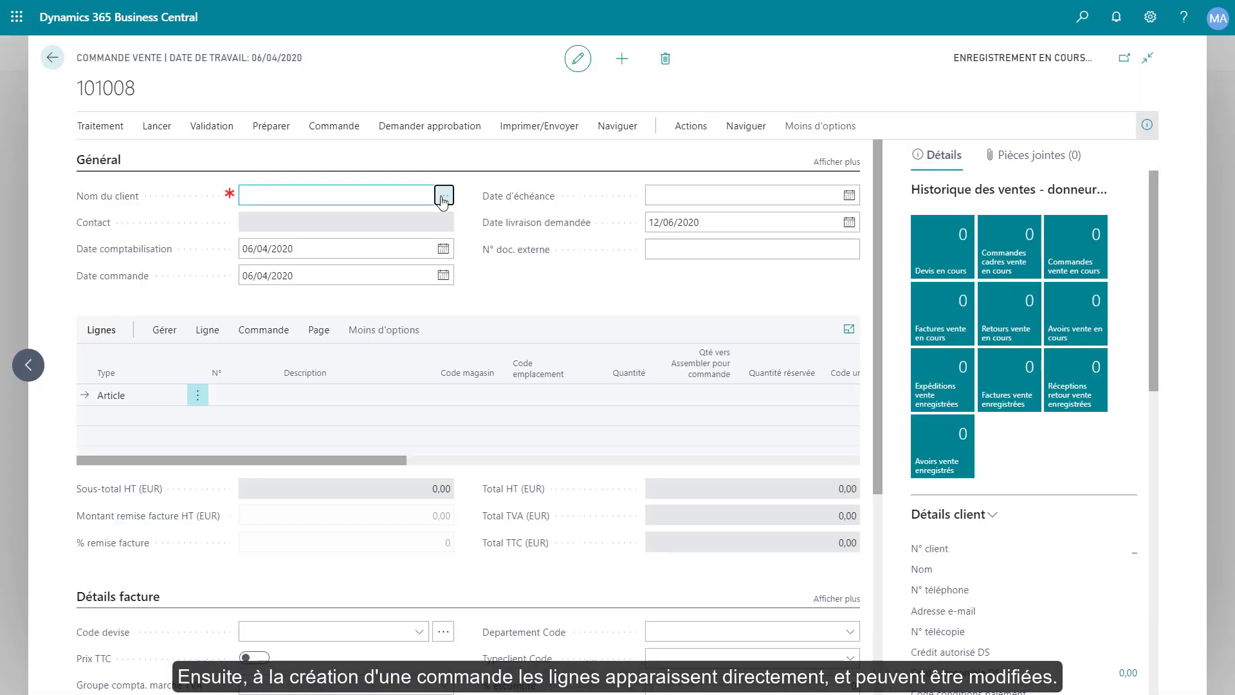
click(441, 196)
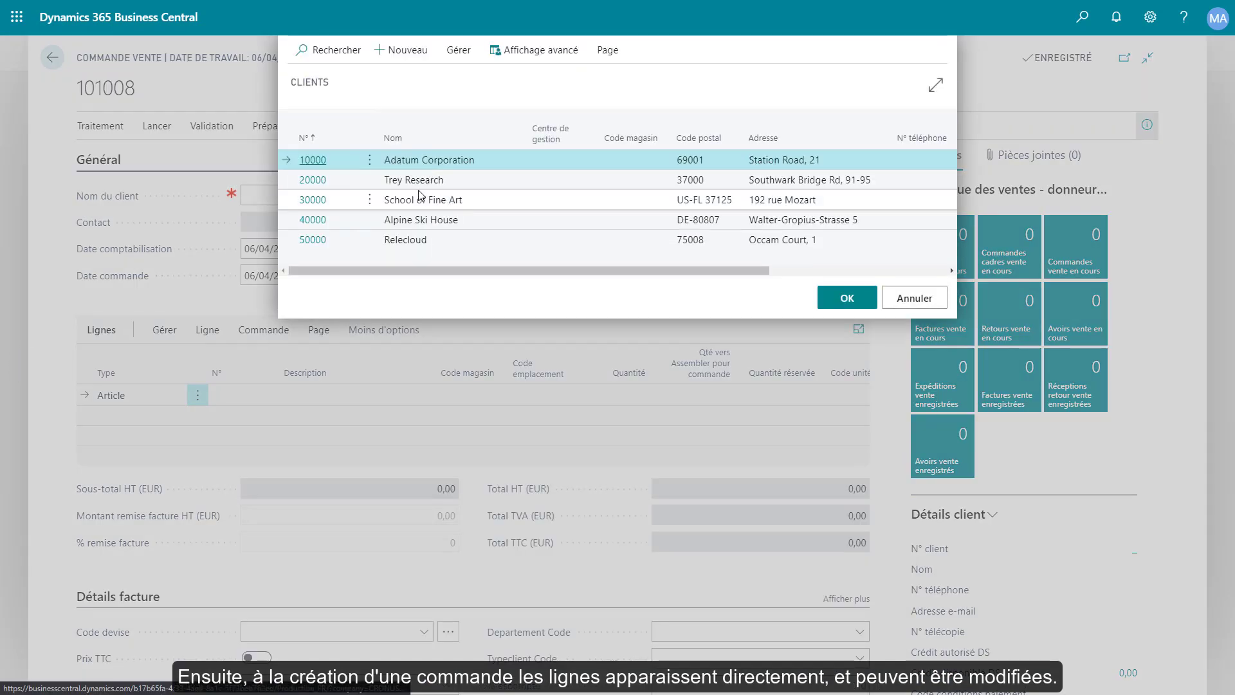
click(314, 161)
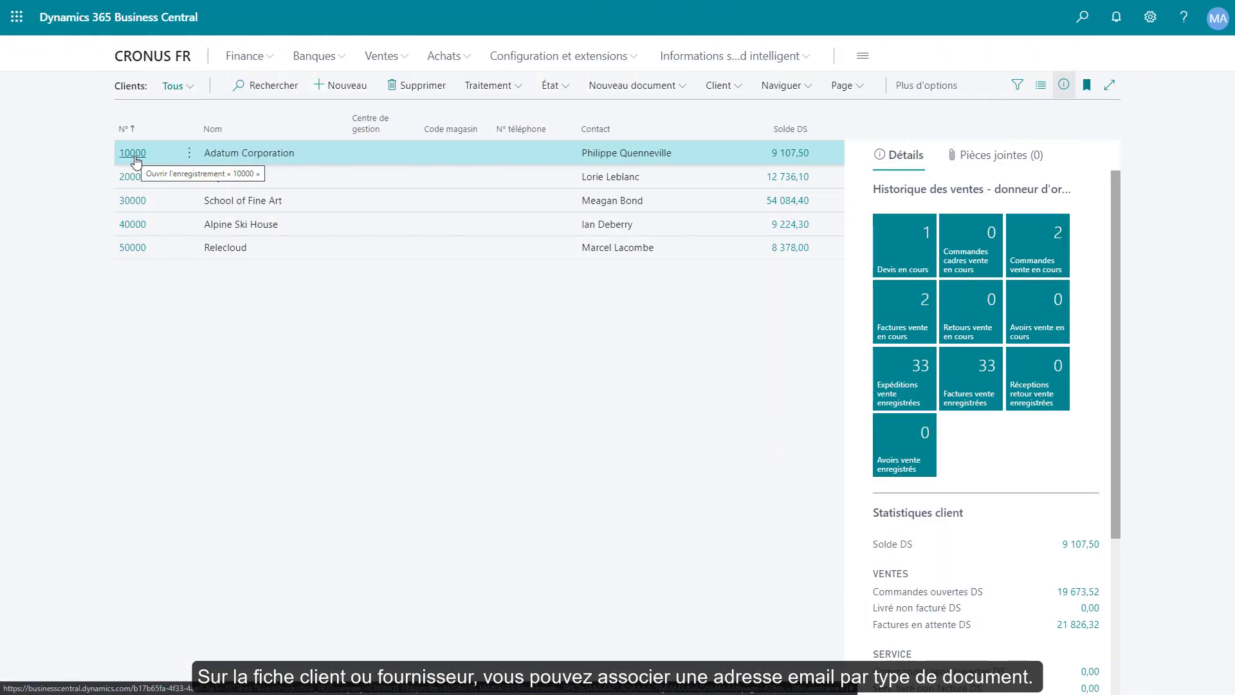
- Open Adatum Corporation's document layouts from its customer card and examine the recipient e-mail set for the Facture usage
click(134, 154)
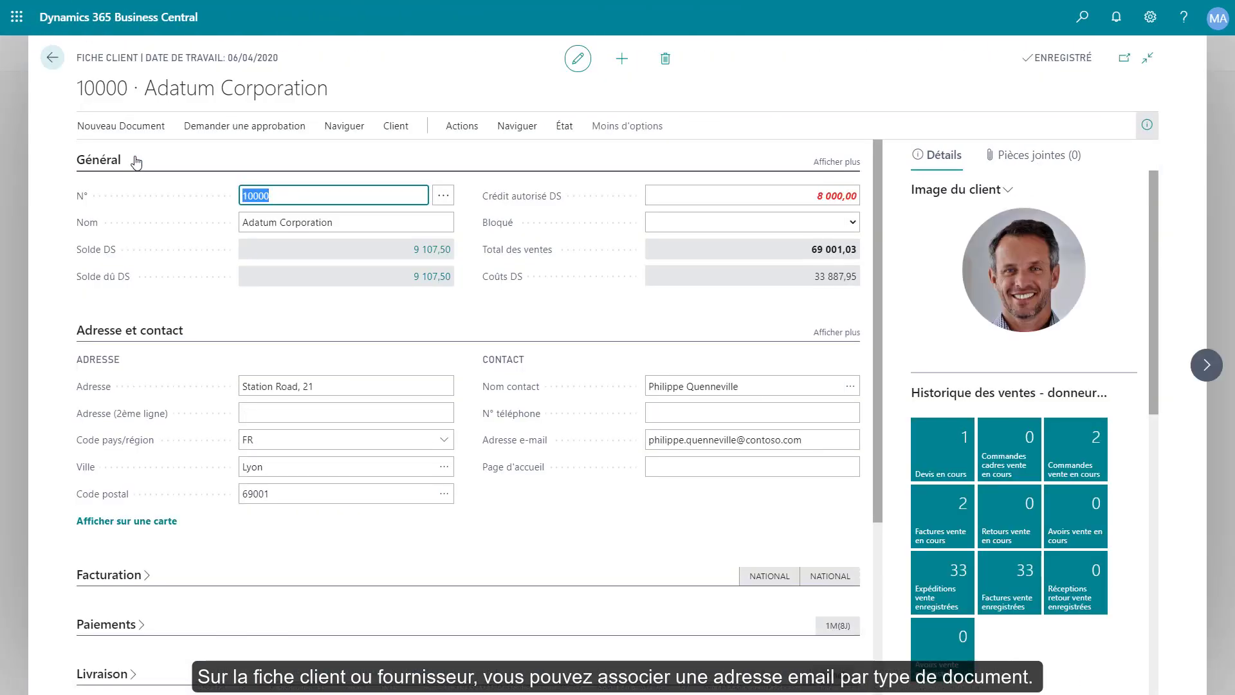
click(518, 129)
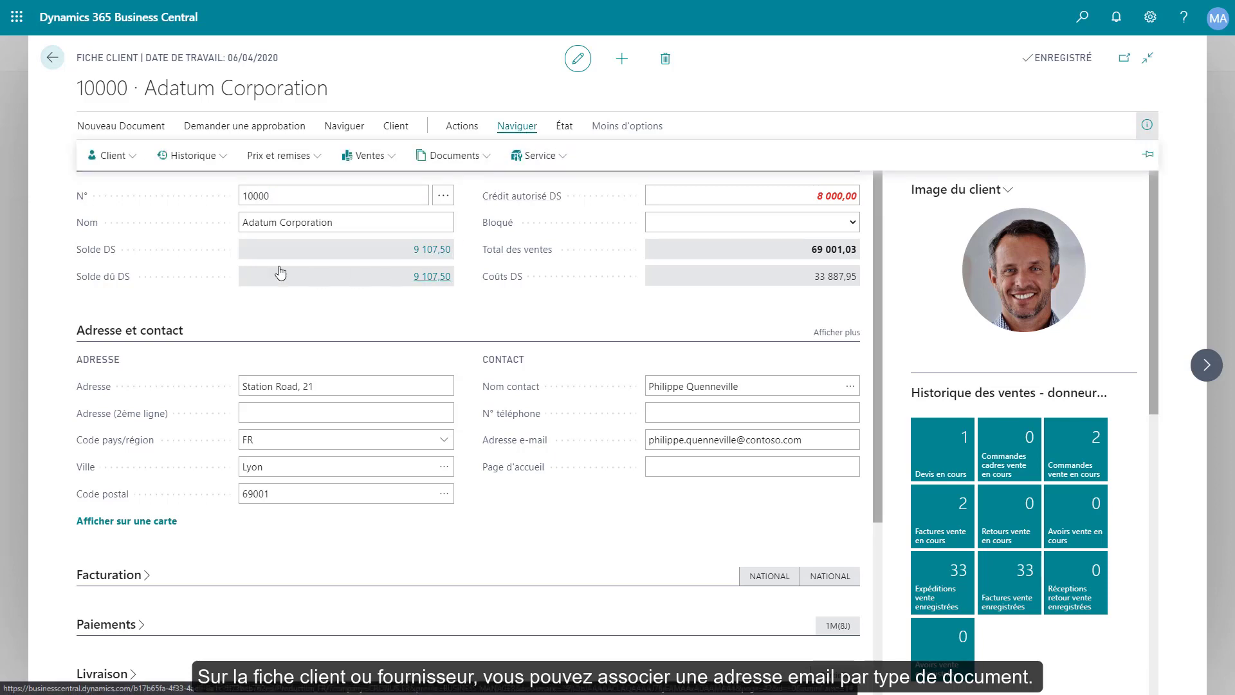
click(130, 159)
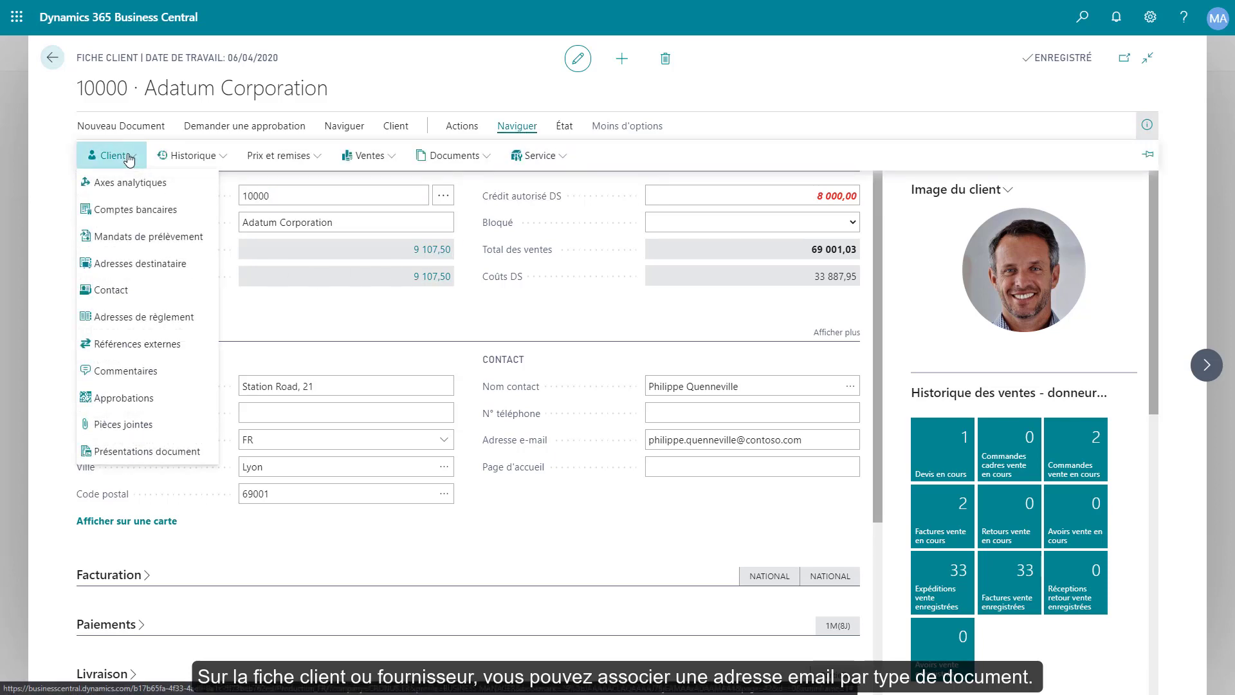
click(203, 456)
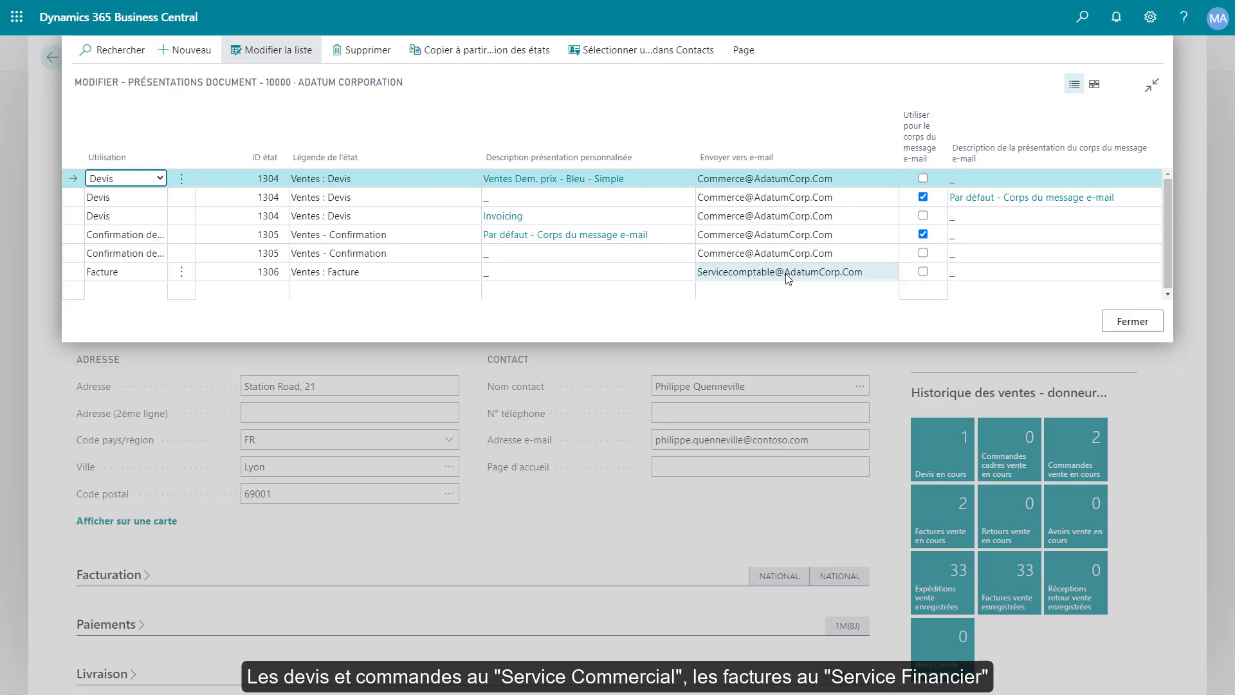
click(788, 276)
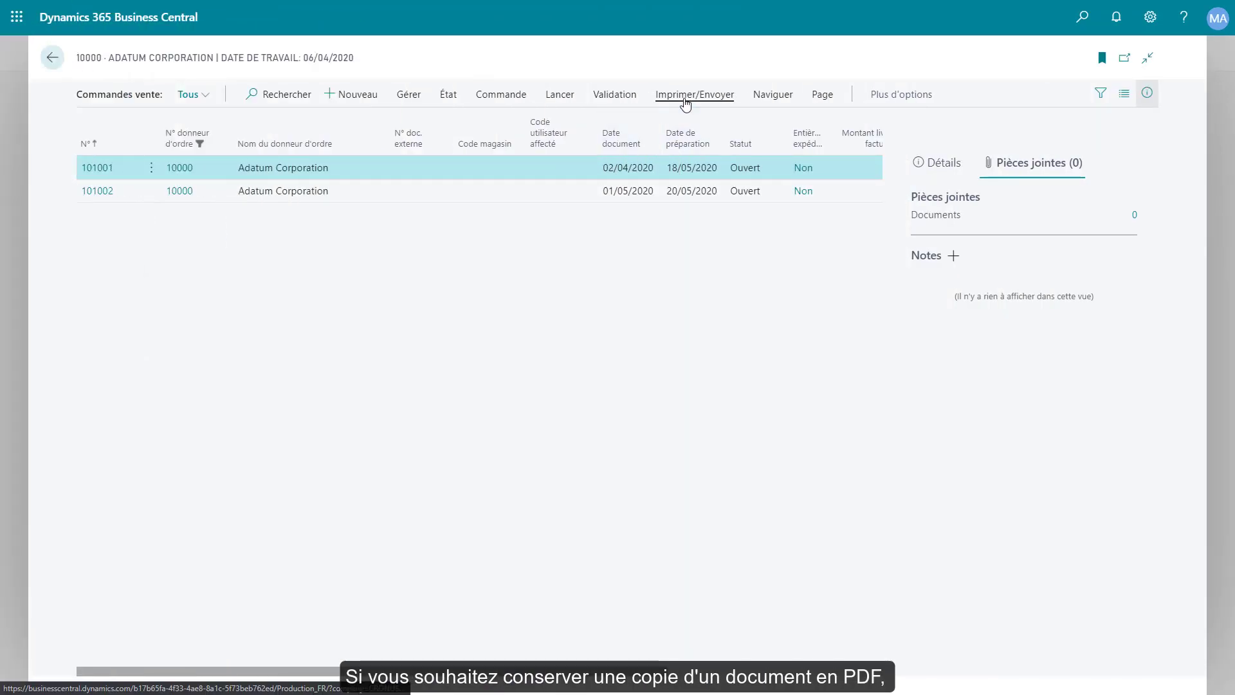
- Attach the Confirmation de commande of Adatum Corporation's first sales order as a PDF
click(686, 96)
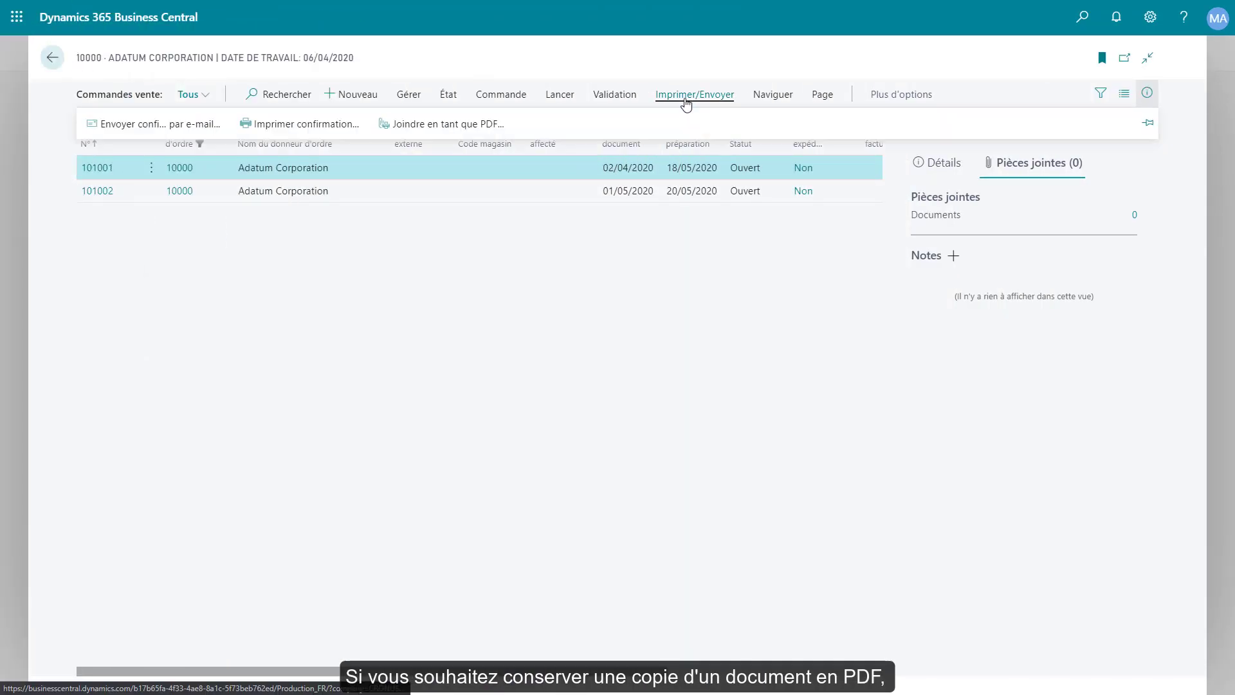
click(475, 126)
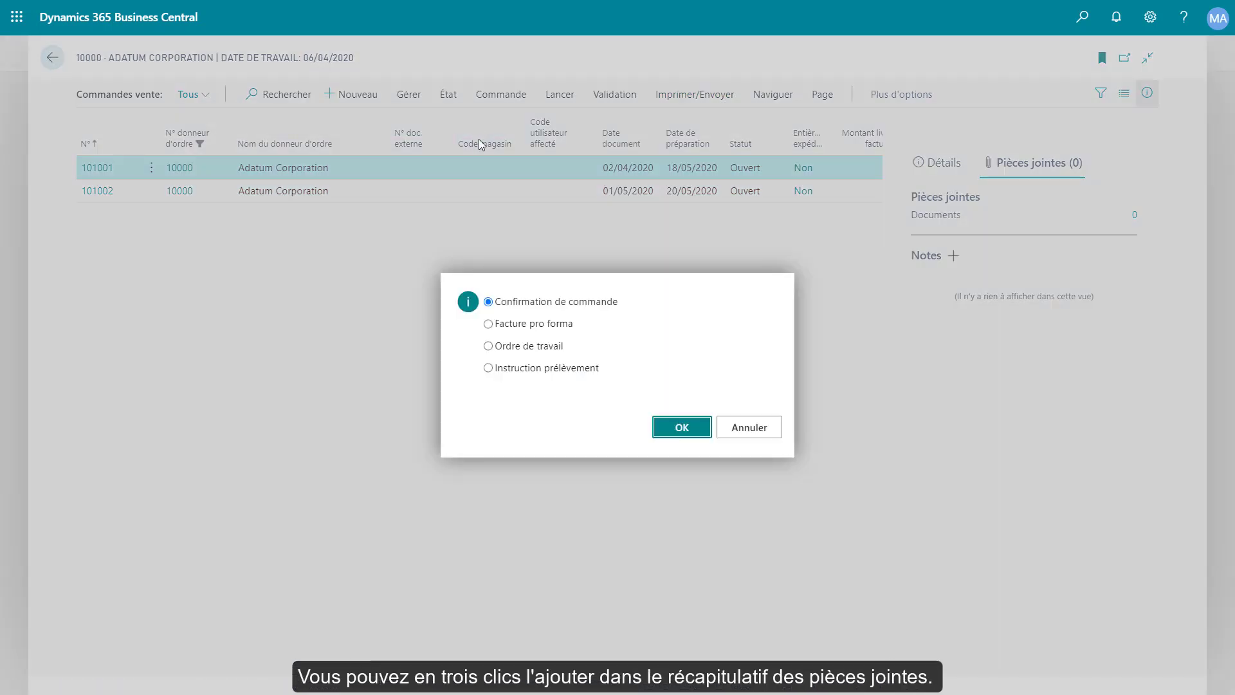
click(666, 436)
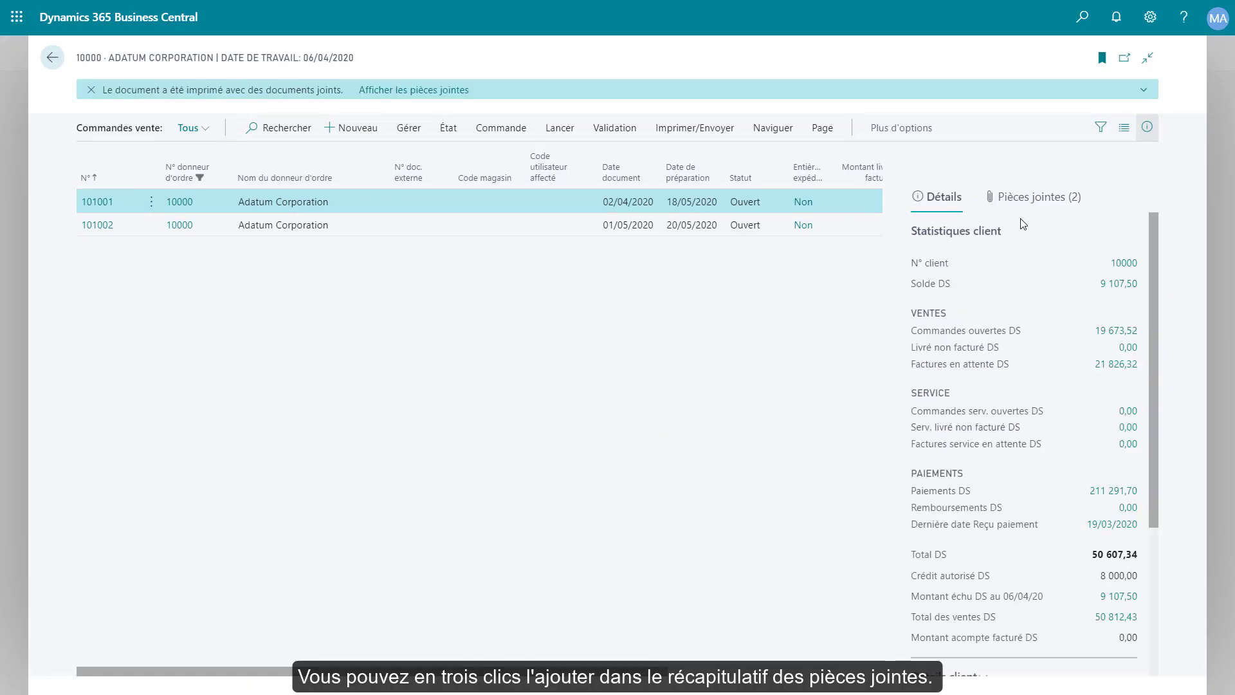
- Open the sales order's attached documents, view the second confirmation PDF, and close the attachments
click(1021, 204)
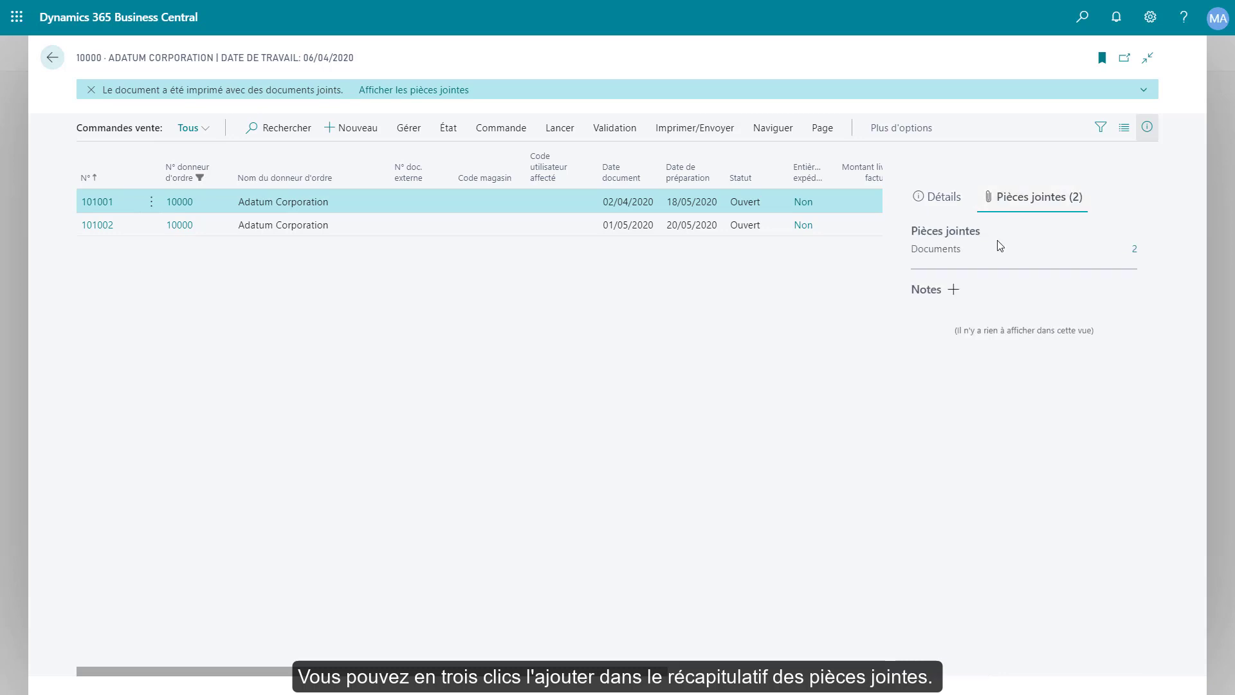
click(1135, 252)
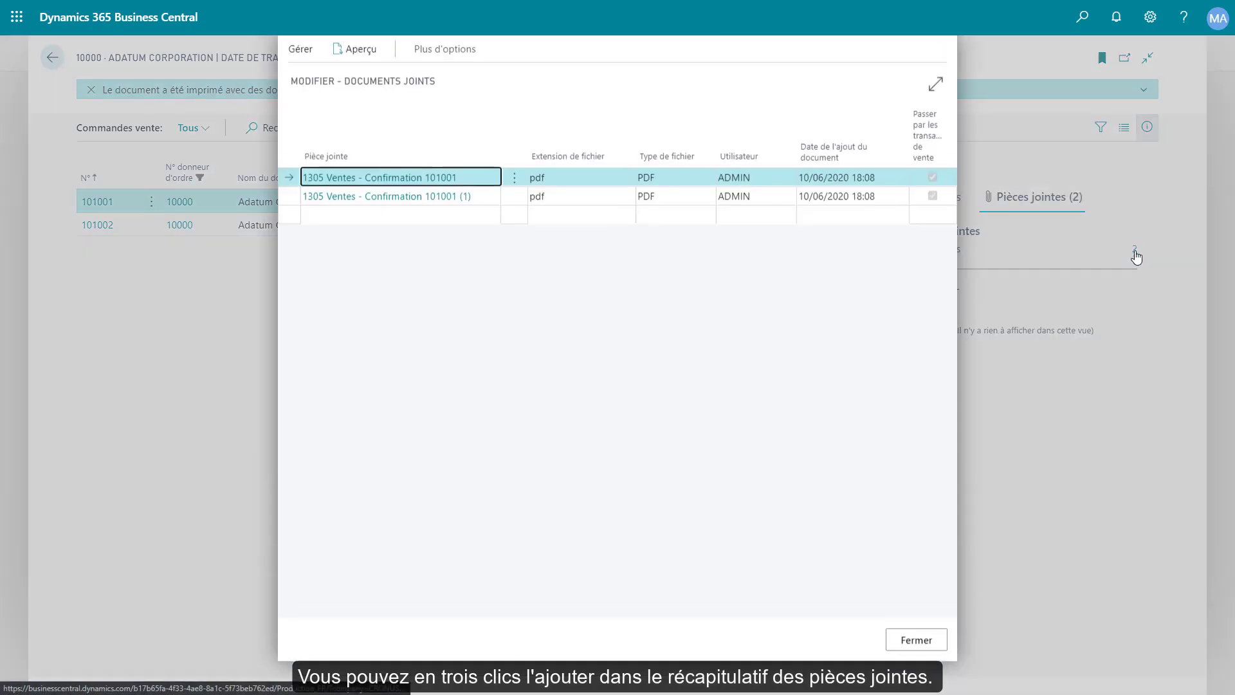
click(384, 197)
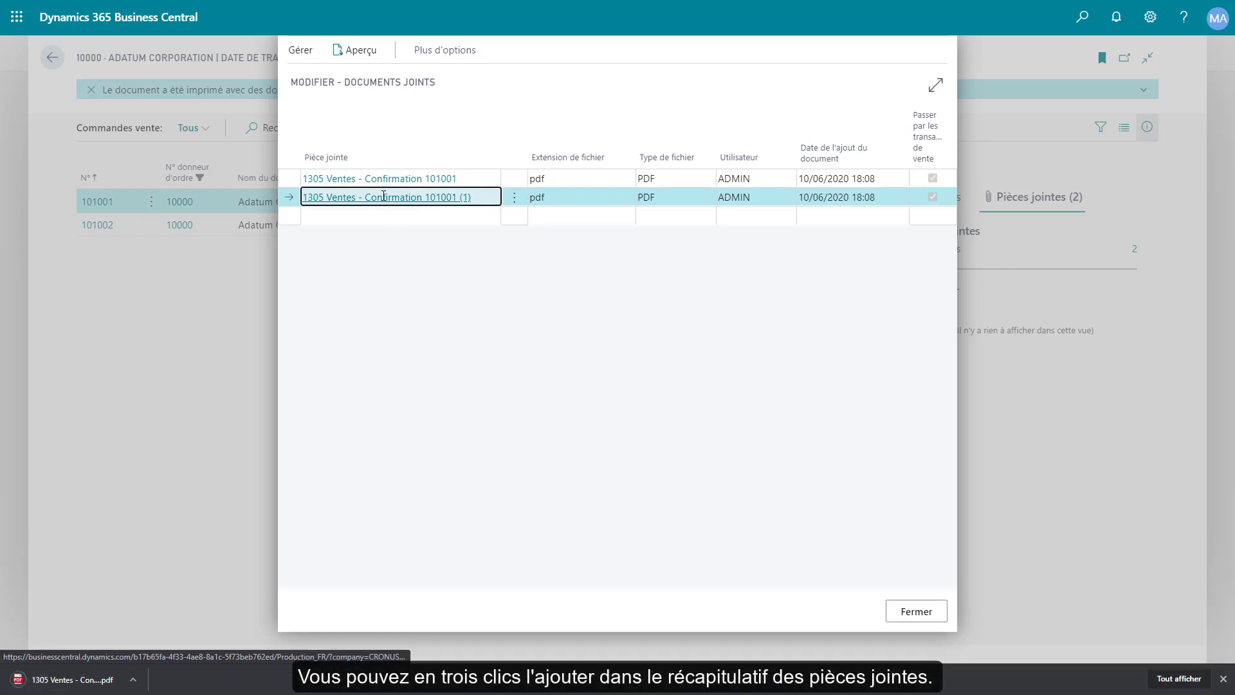
click(76, 676)
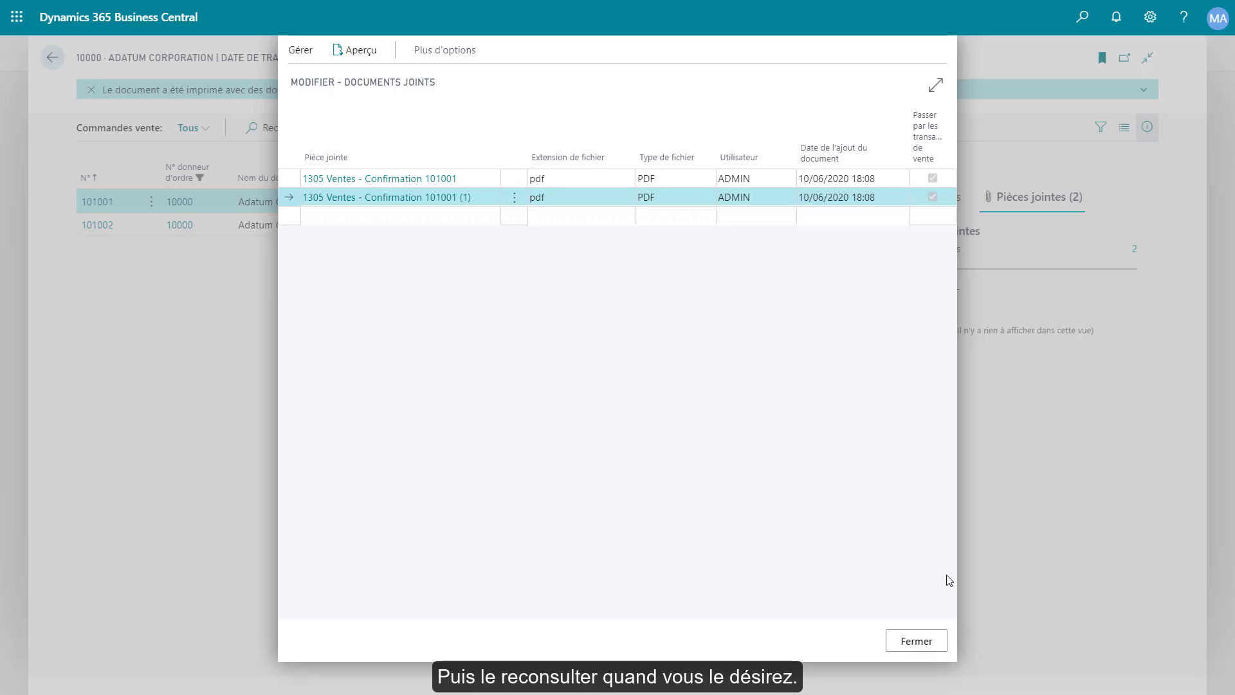
click(916, 641)
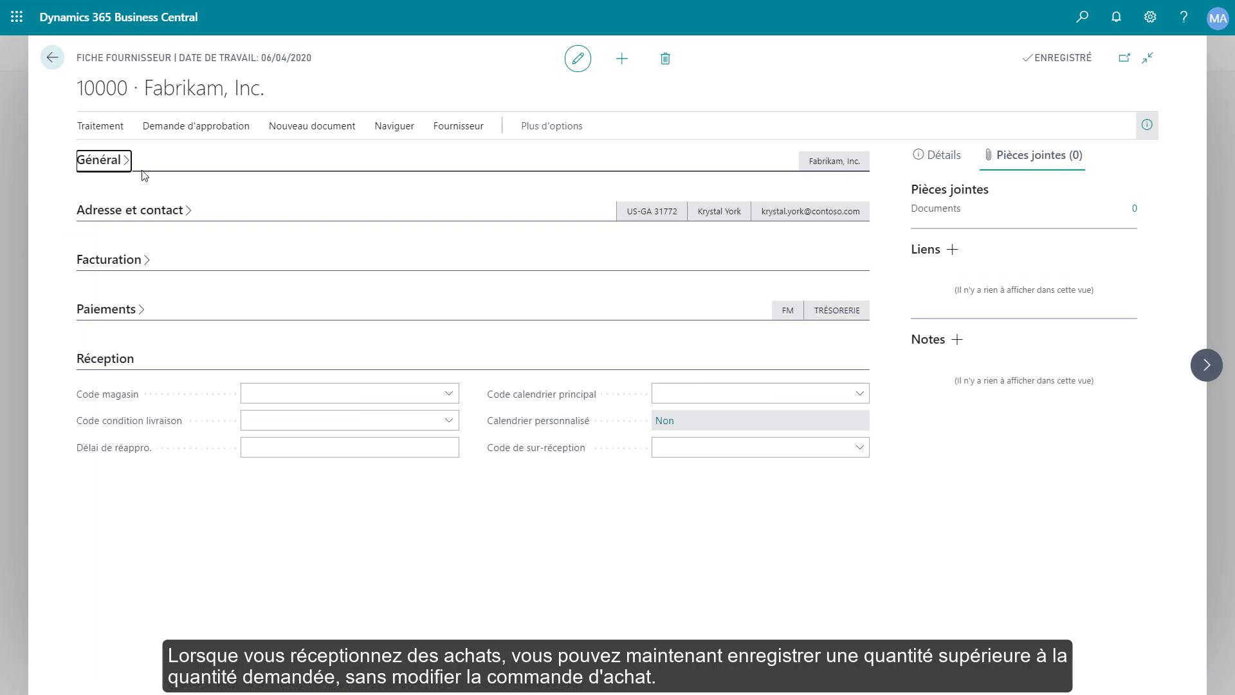
- Assign over-receipt code SURRÉCEP20 to vendor Fabrikam, Inc. and SURRÉCEP30 to the item Vis d'assembalge Bureau
click(860, 449)
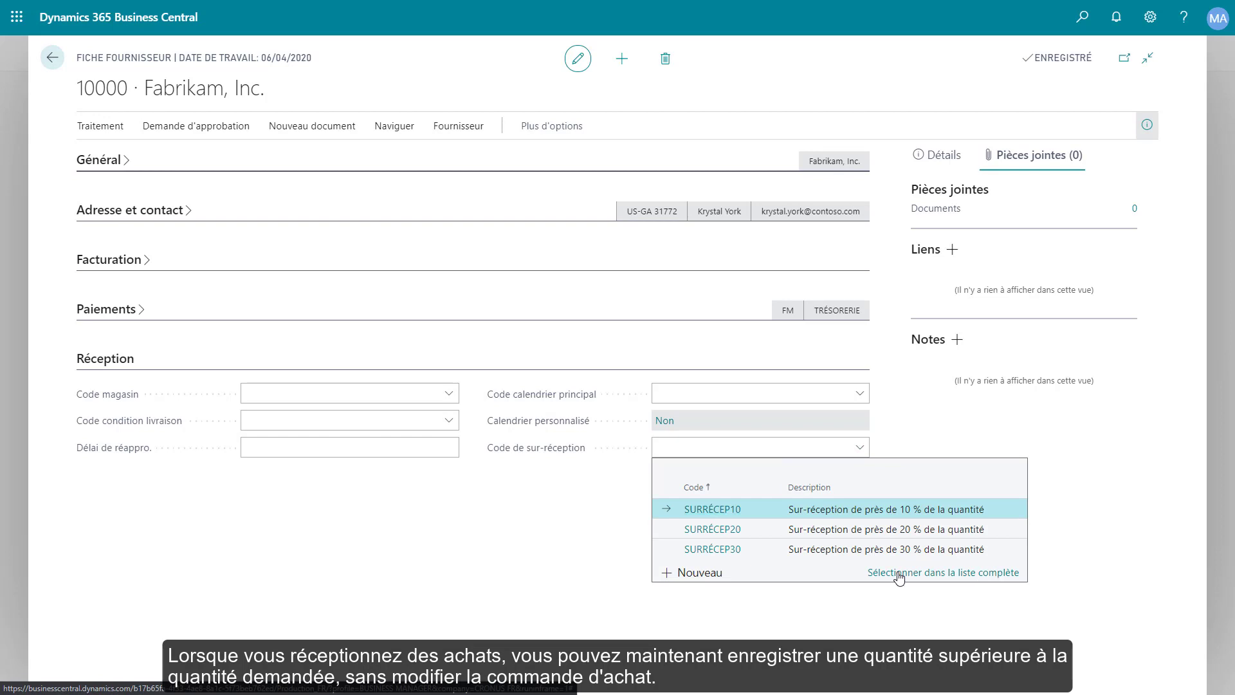
click(899, 574)
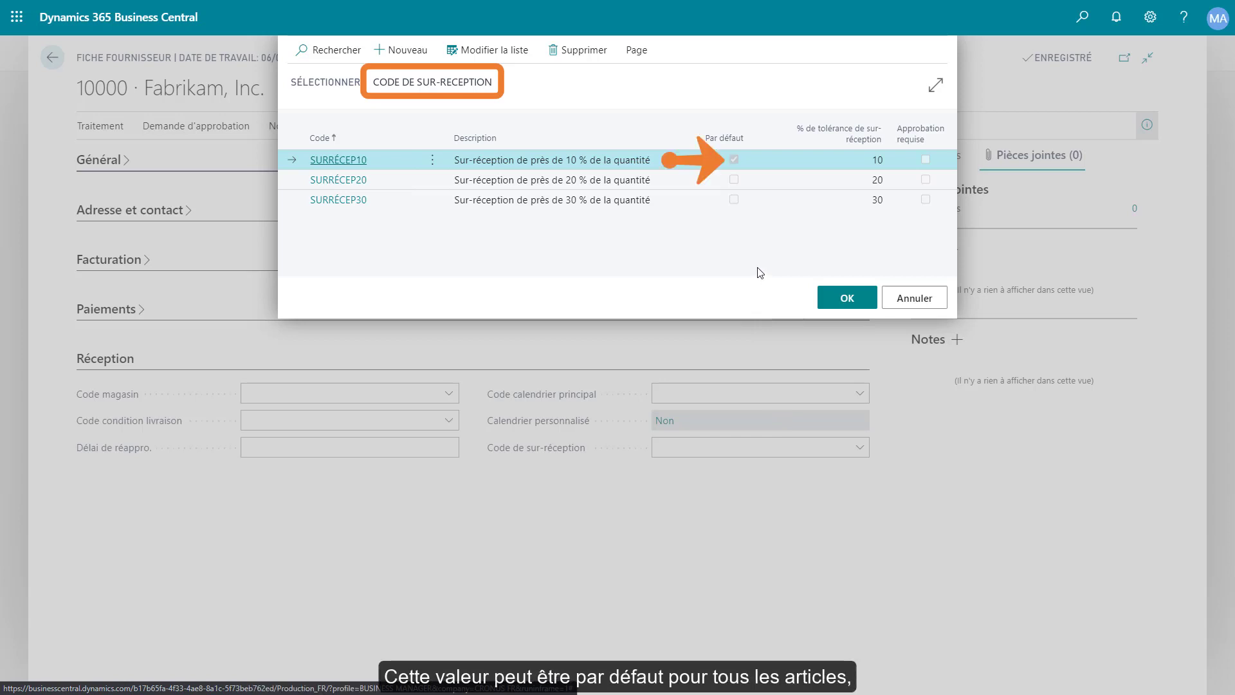
click(329, 185)
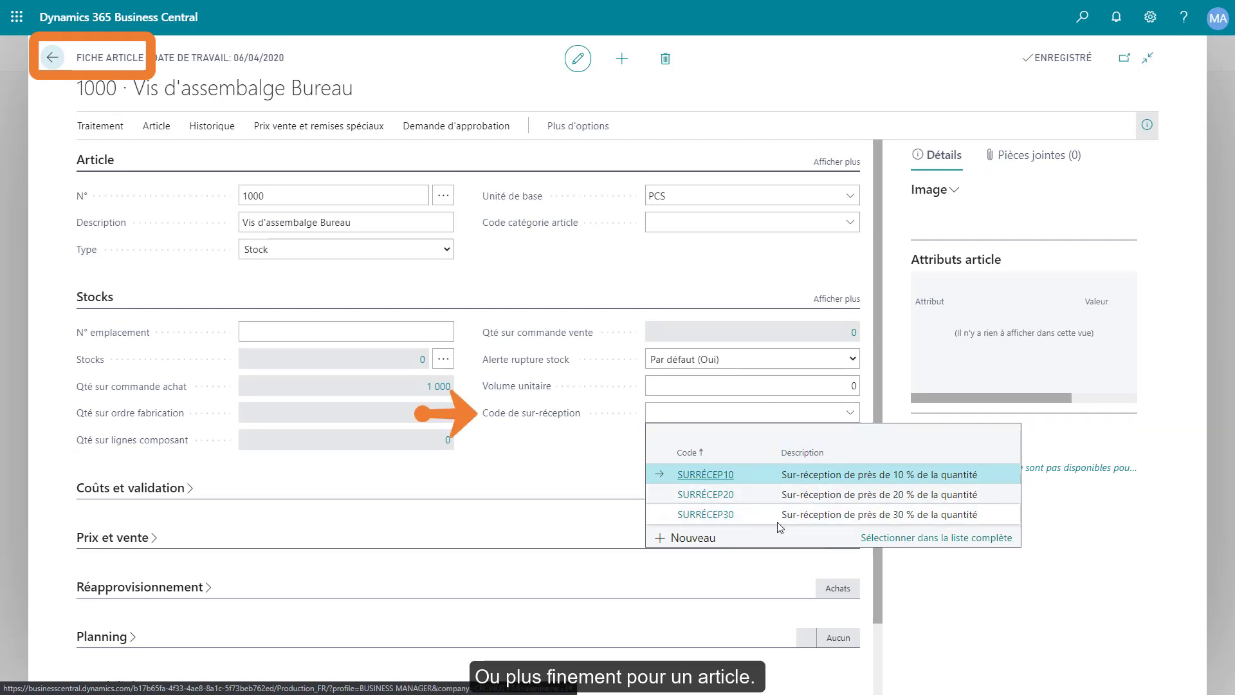
click(724, 516)
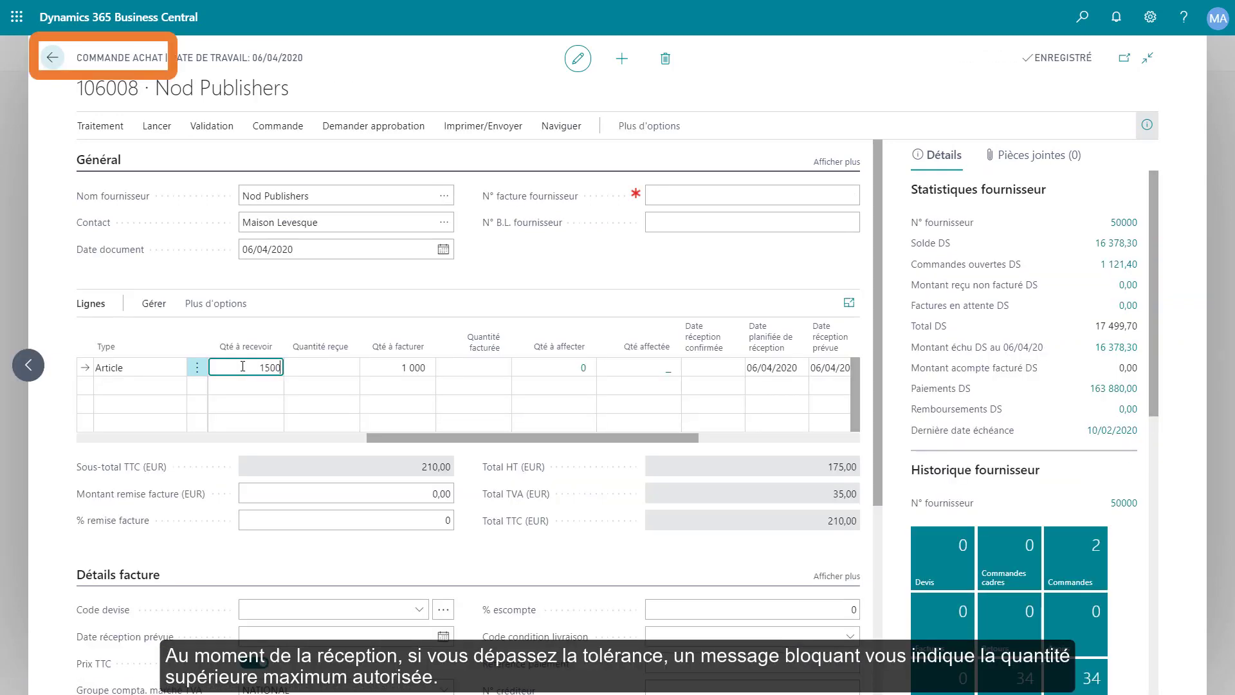
- Try a Qté à recevoir of 1500 on the Nod Publishers purchase order line, and check the line's ordered Quantité
key(Tab)
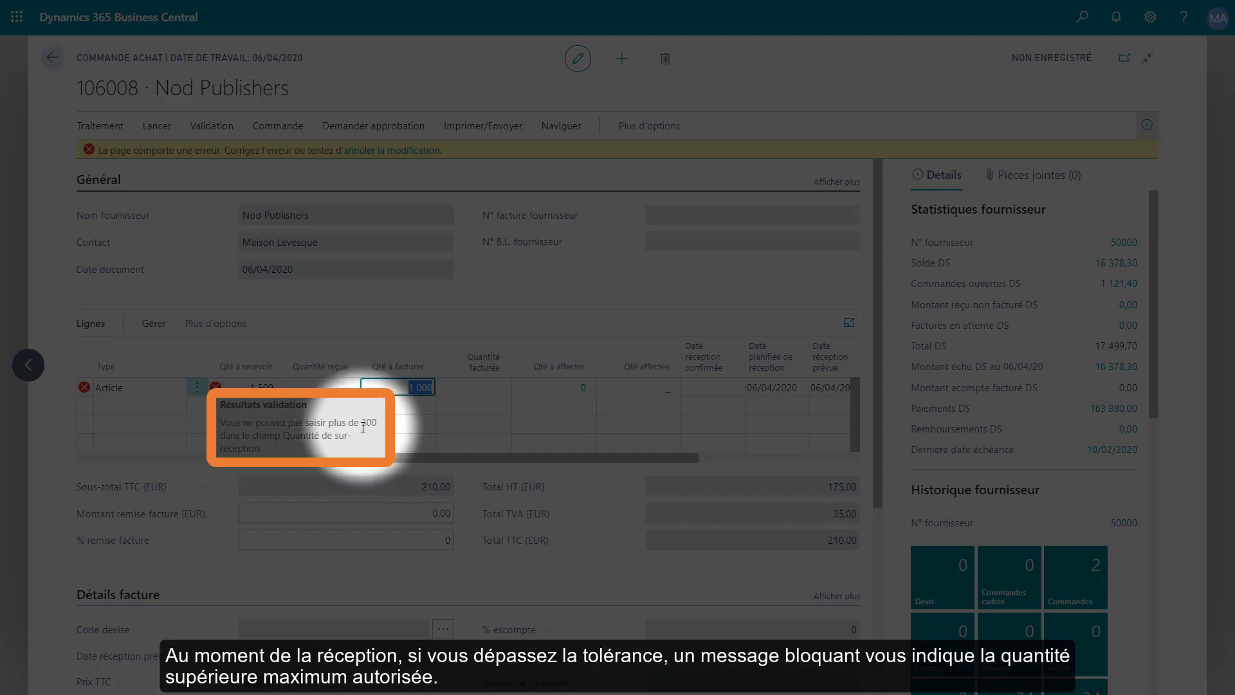
drag(361, 423, 363, 438)
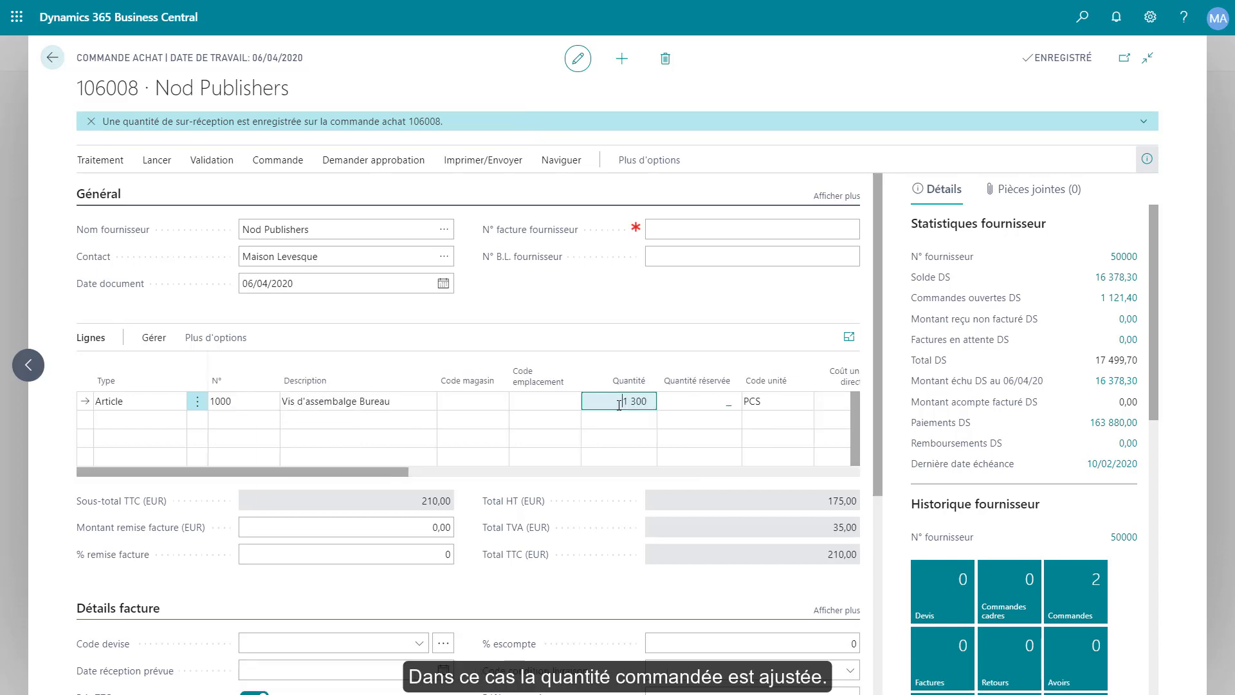
click(619, 405)
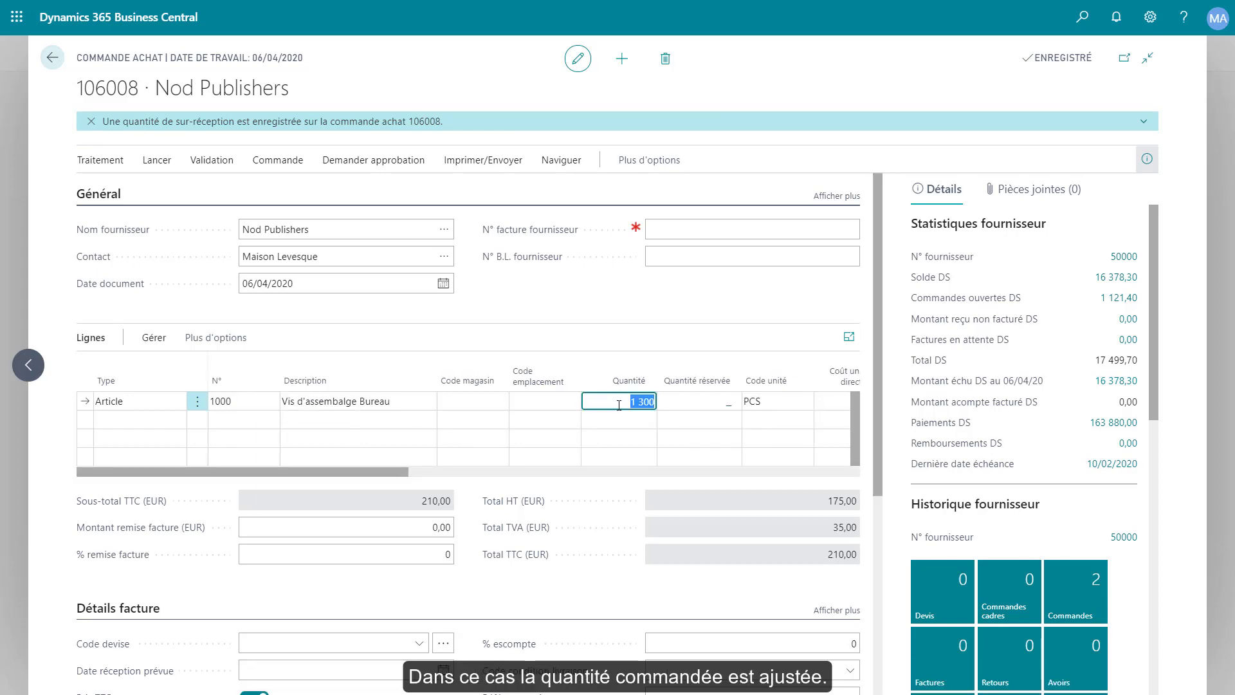